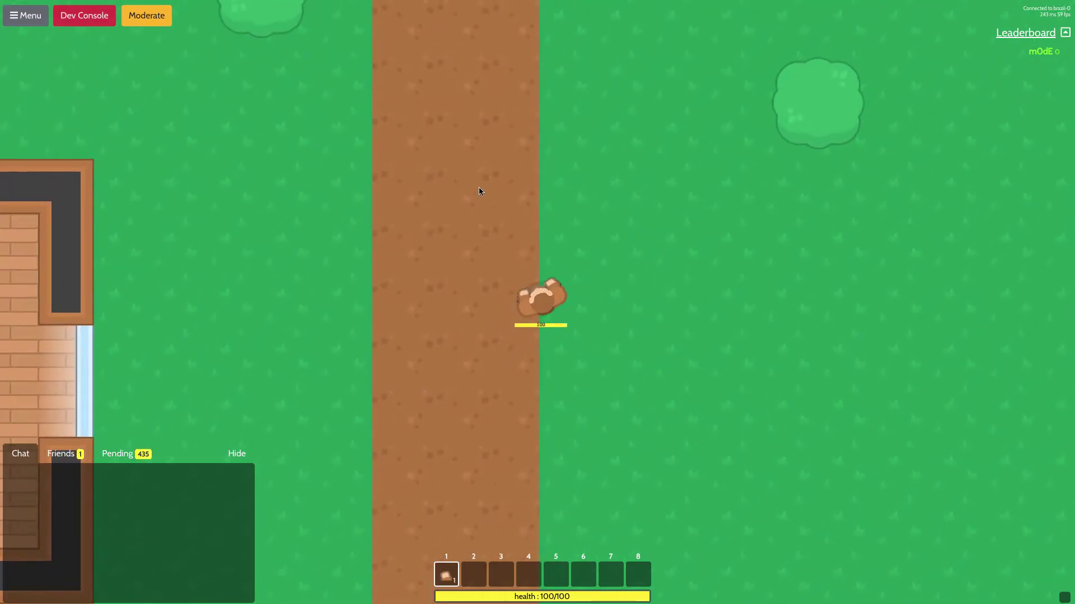
{"action": "key", "text": "w+d"}
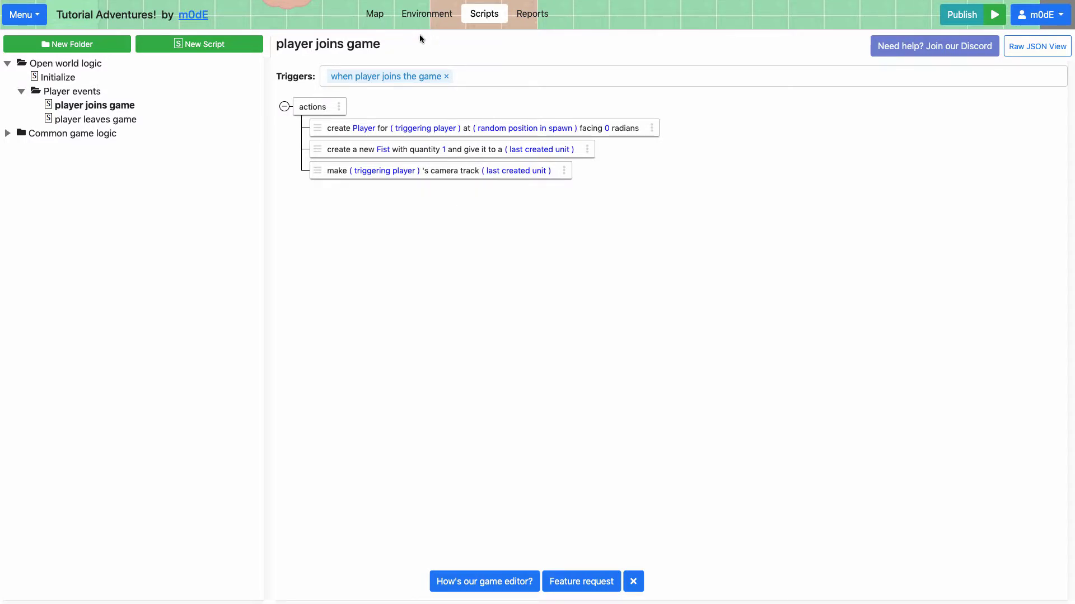
- Open the Environment settings and show the Item Types list
{"action": "left_click", "coordinate": [421, 17]}
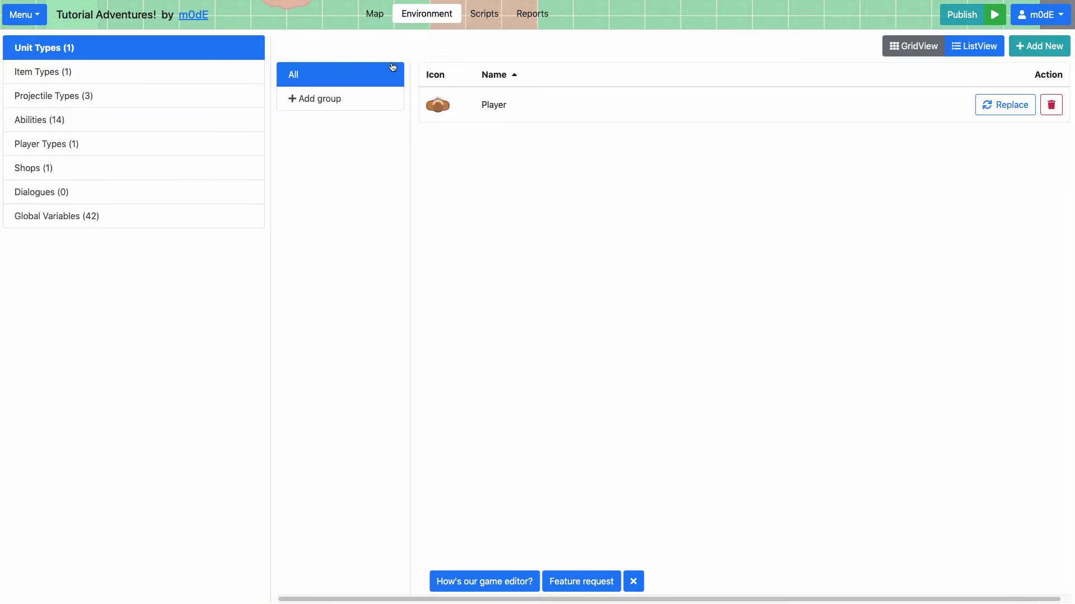
{"action": "left_click", "coordinate": [174, 84]}
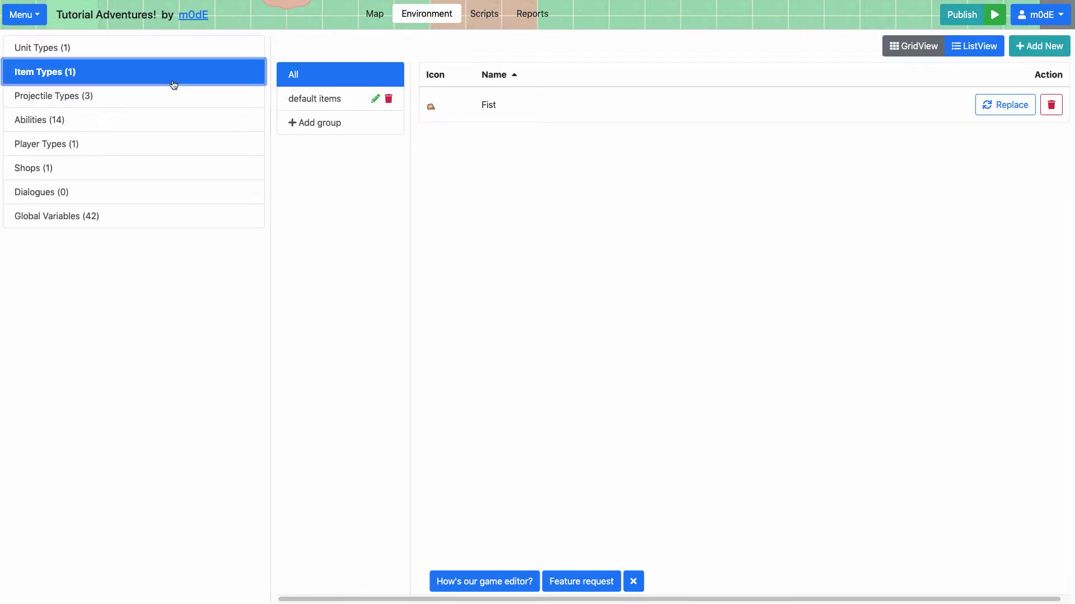
{"action": "left_click", "coordinate": [766, 193]}
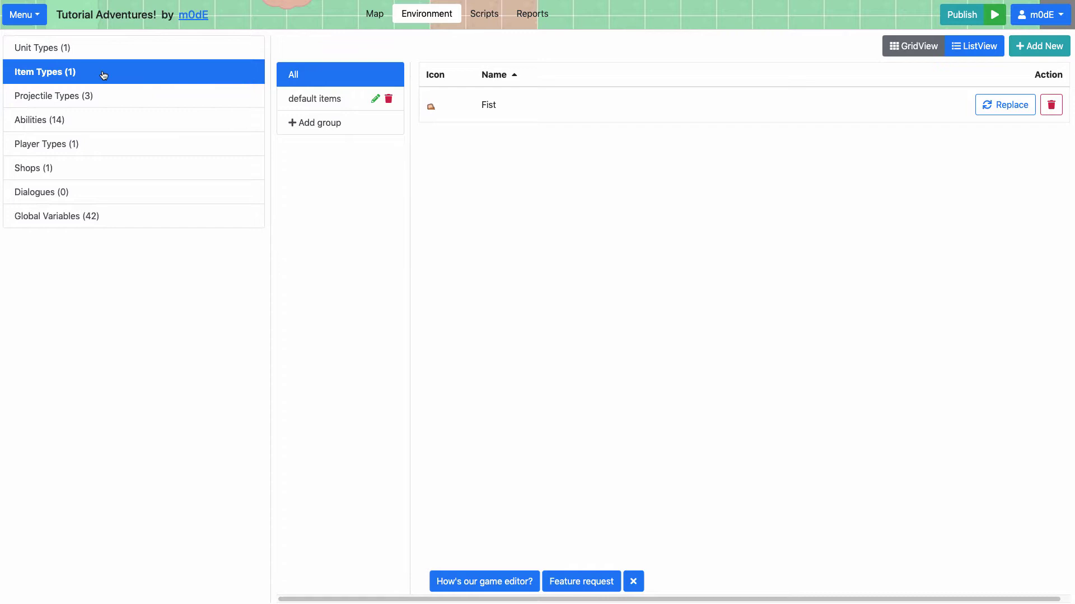
- Add a sprite-only ranged weapon item using the Shotgun Brown image from page 3
{"action": "left_click", "coordinate": [1052, 51]}
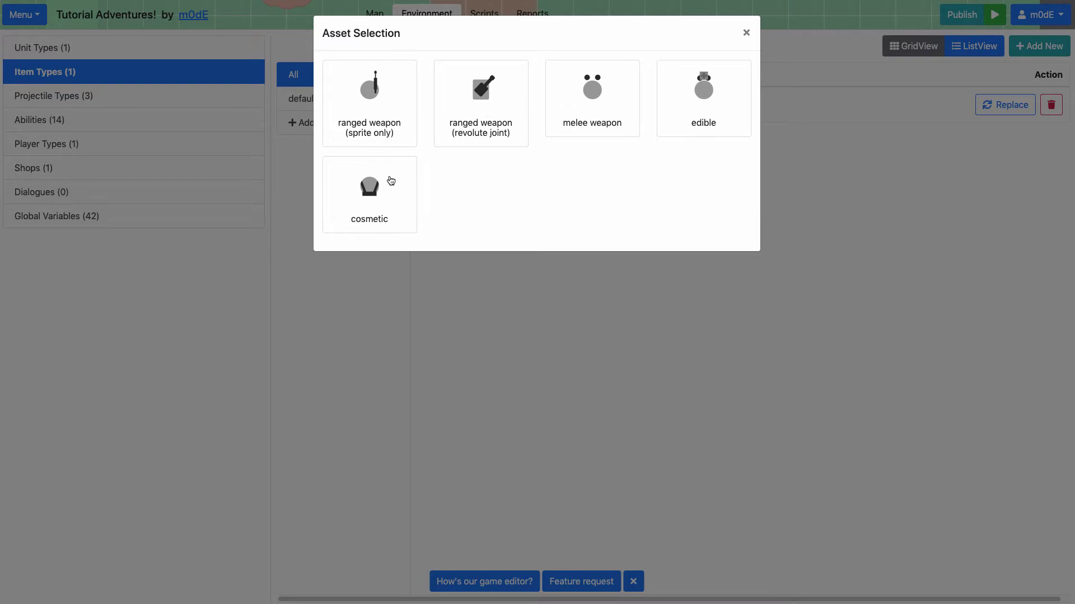
{"action": "left_click", "coordinate": [373, 102]}
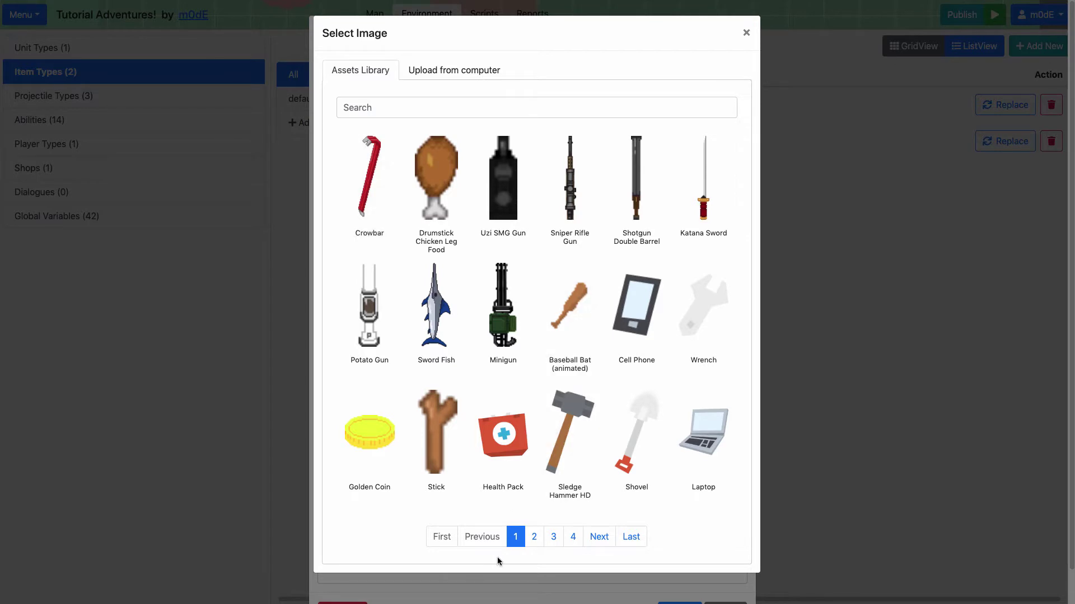
{"action": "left_click", "coordinate": [529, 541]}
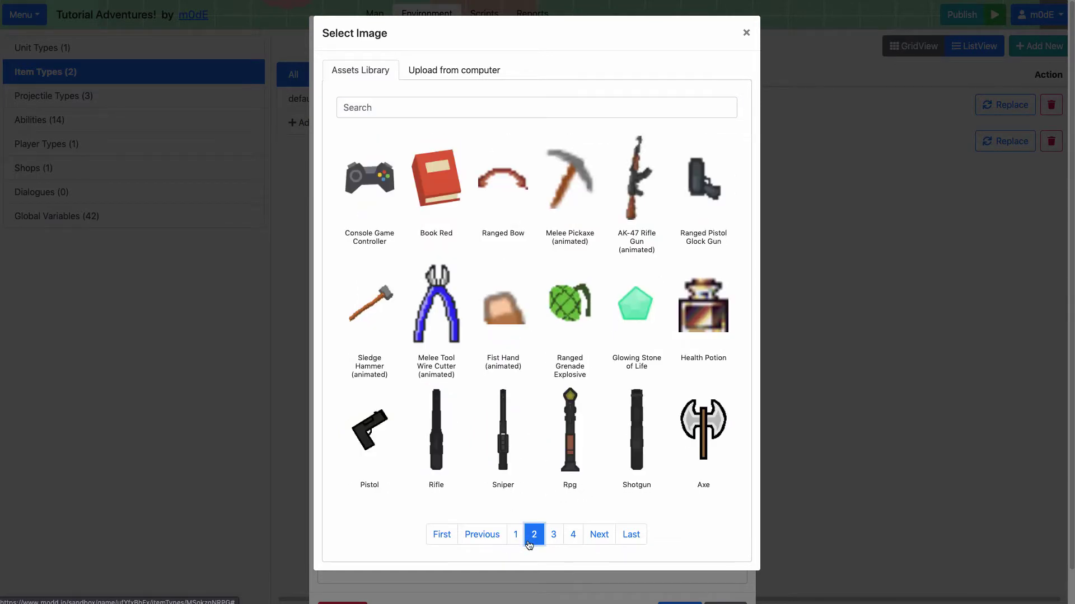
{"action": "left_click", "coordinate": [553, 536]}
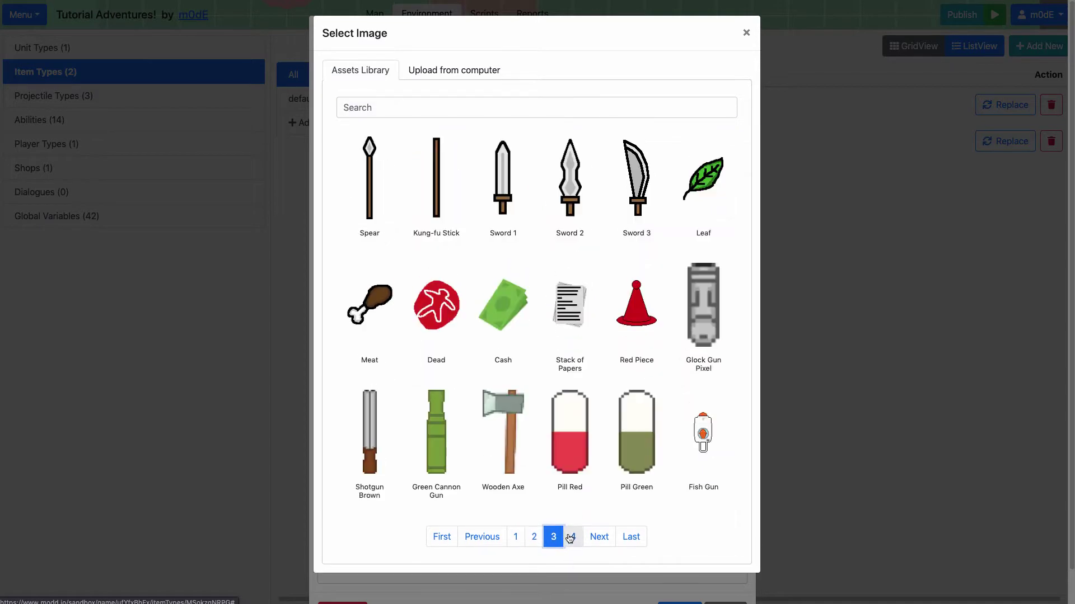
{"action": "left_click", "coordinate": [384, 418]}
{"action": "scroll", "coordinate": [703, 340], "scroll_direction": "down", "scroll_amount": 1}
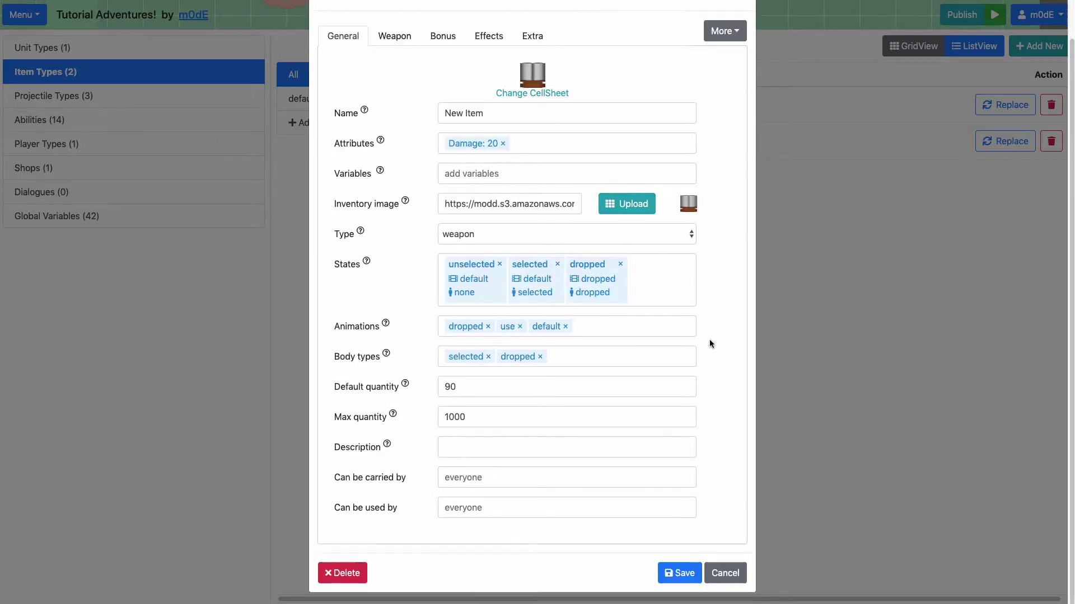
- Add a Fish (animated) projectile not destroyed on collision to the weapon and save it
{"action": "left_click", "coordinate": [663, 571]}
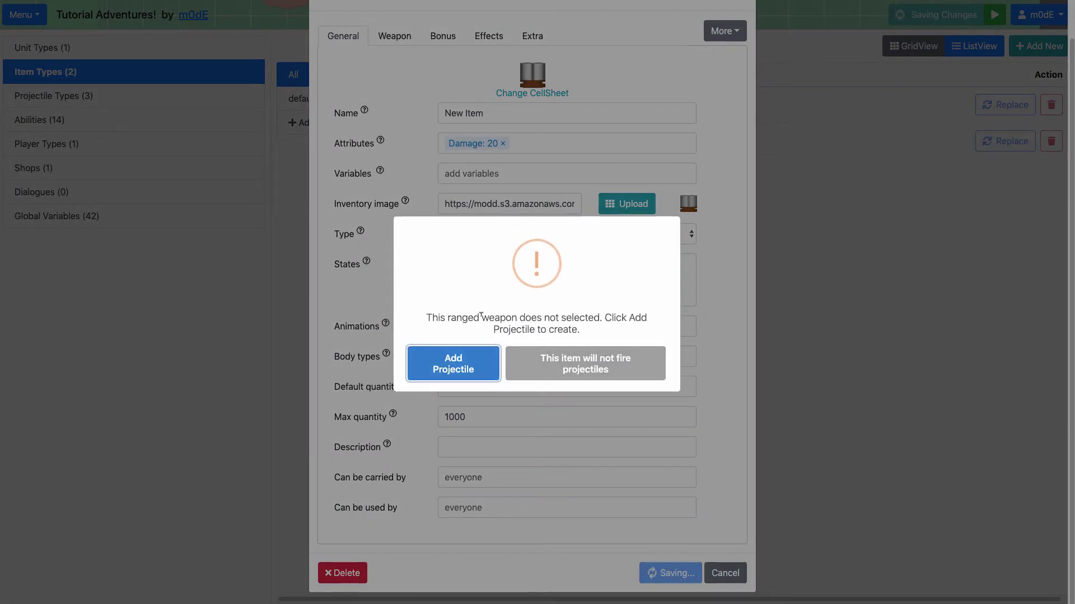
{"action": "left_click", "coordinate": [484, 362]}
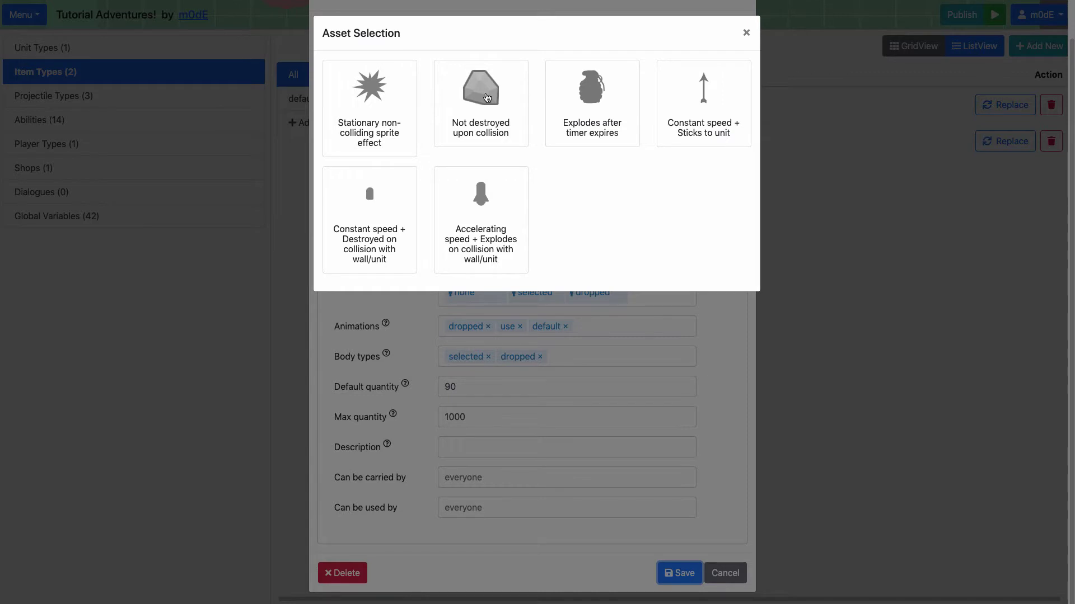
{"action": "left_click", "coordinate": [487, 98]}
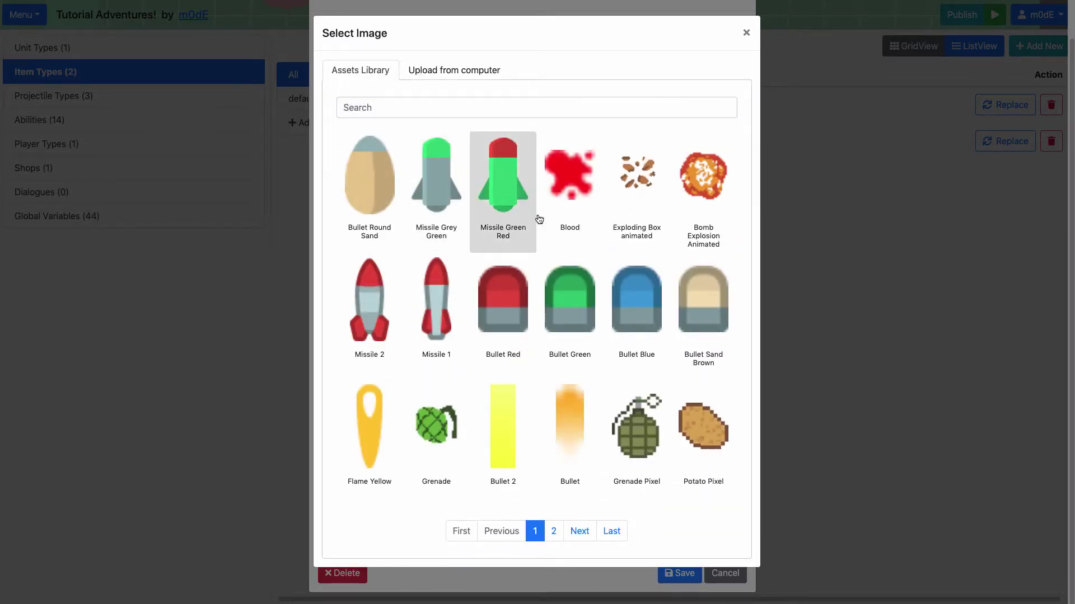
{"action": "left_click", "coordinate": [554, 531]}
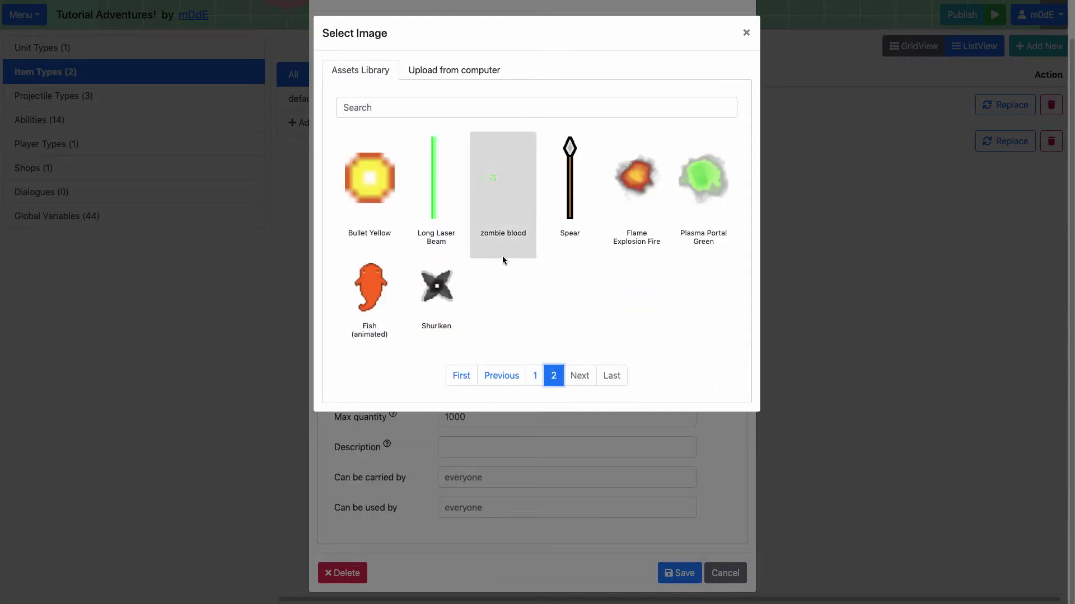
{"action": "left_click", "coordinate": [384, 317]}
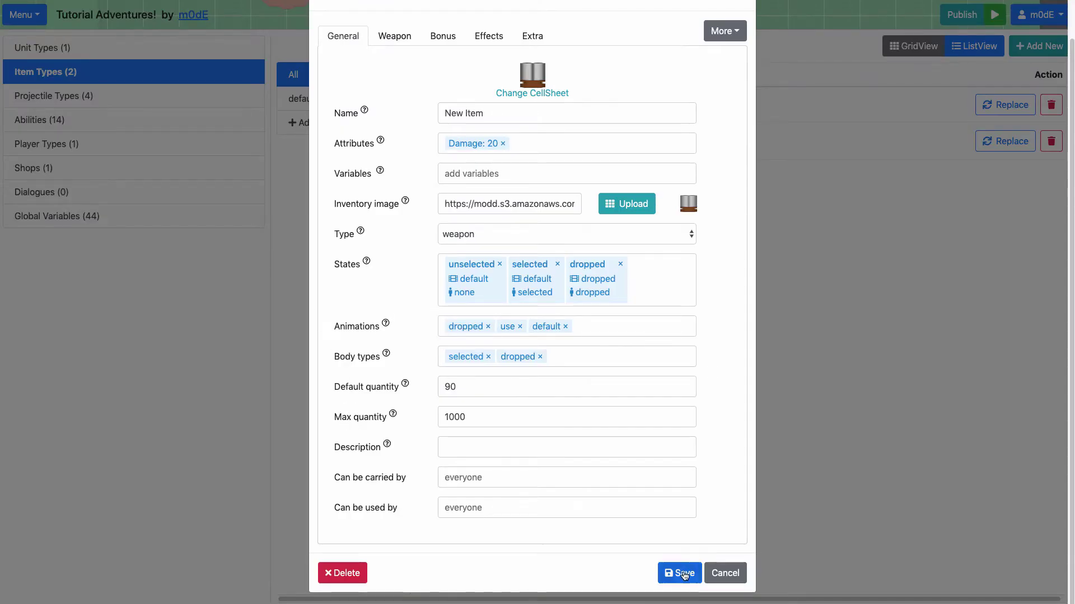
{"action": "left_click", "coordinate": [684, 575]}
- Review the weapon's Firerate value of 200 and save the item
{"action": "left_click", "coordinate": [387, 40]}
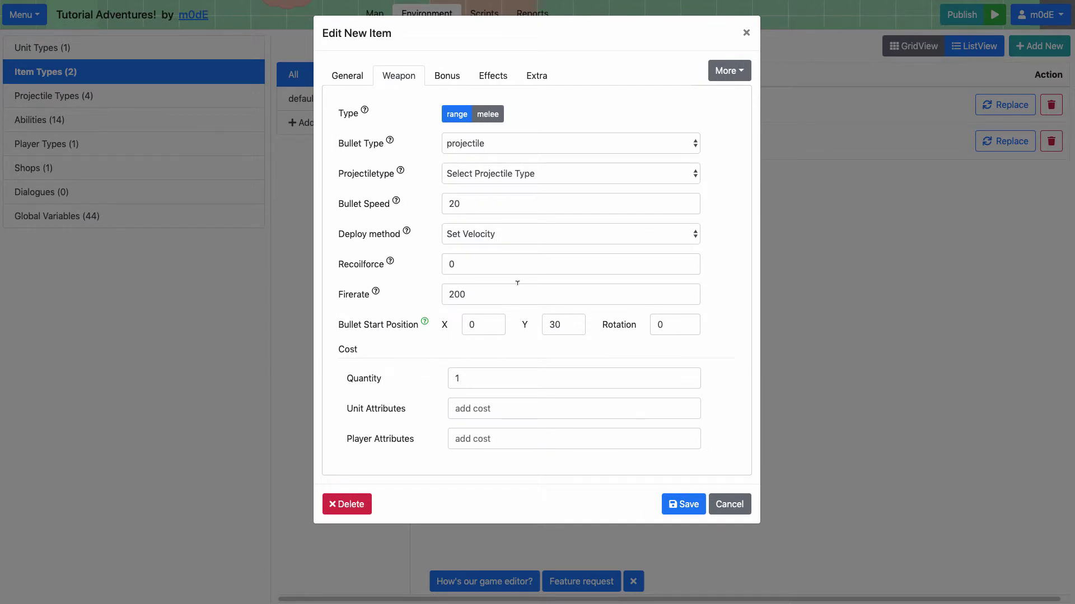
{"action": "left_click_drag", "start_coordinate": [485, 296], "coordinate": [442, 295]}
{"action": "left_click", "coordinate": [488, 291]}
{"action": "left_click", "coordinate": [485, 292]}
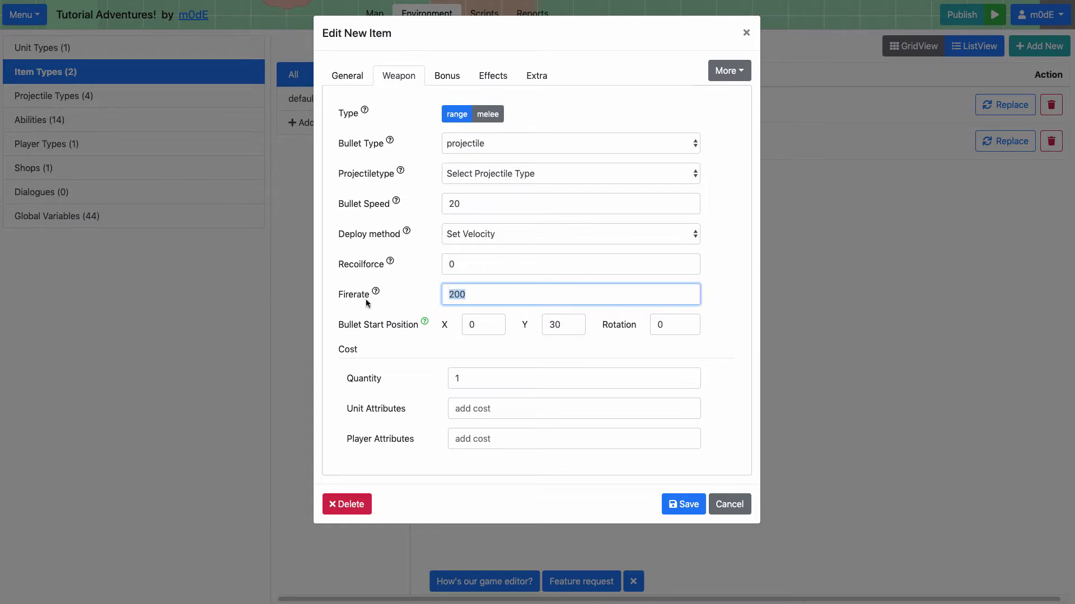
{"action": "left_click", "coordinate": [509, 299]}
{"action": "left_click", "coordinate": [686, 503]}
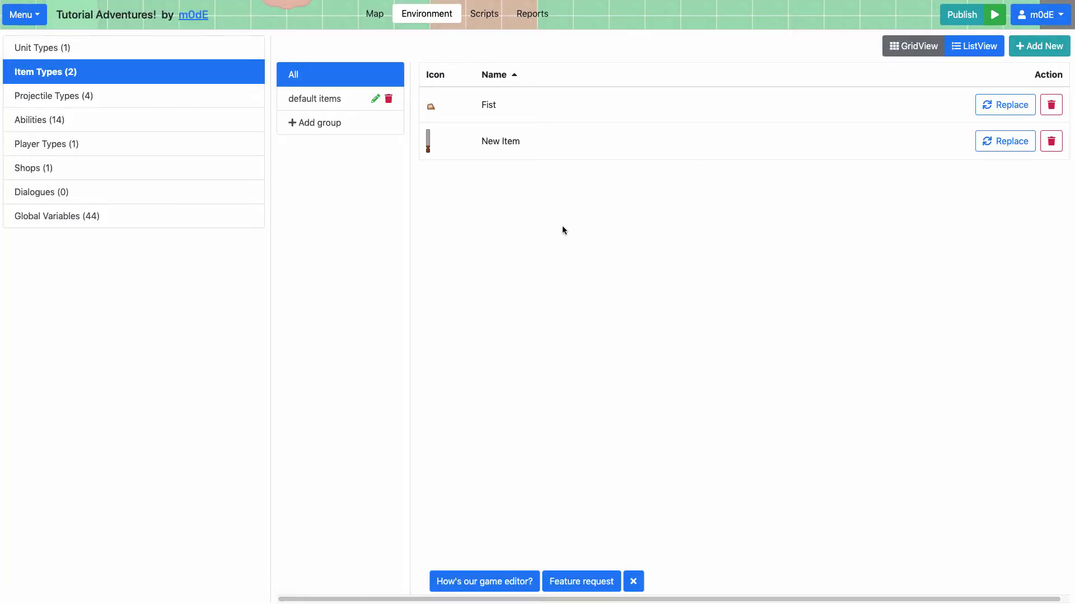
- Rename New Item to 'Fish gun' and save it
{"action": "left_click", "coordinate": [515, 143]}
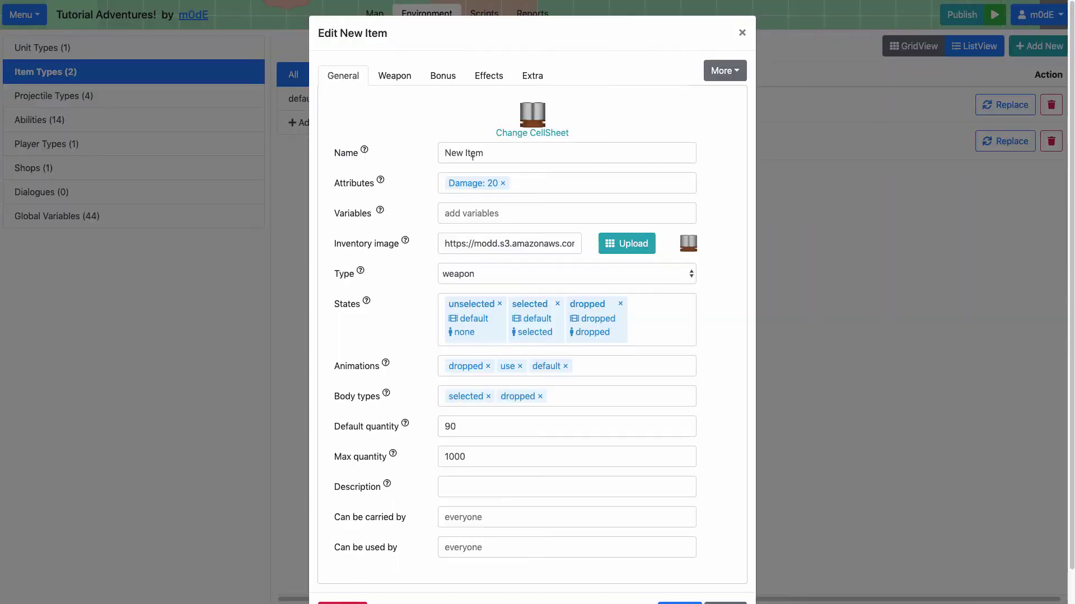
{"action": "left_click_drag", "start_coordinate": [442, 157], "coordinate": [828, 164]}
{"action": "type", "text": "Fish gu"}
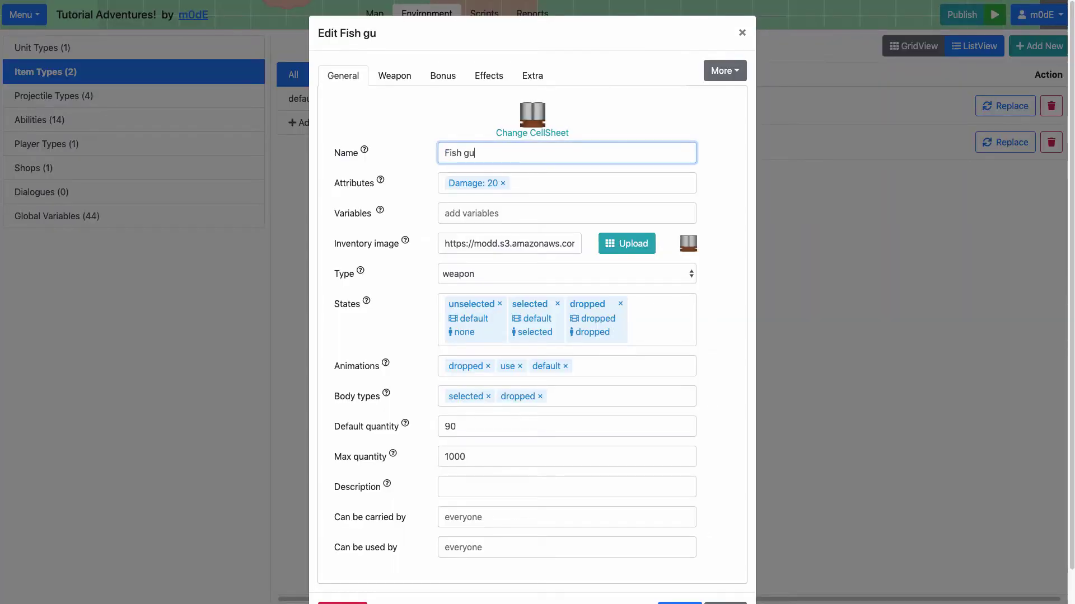
{"action": "type", "text": "n"}
{"action": "scroll", "coordinate": [779, 278], "scroll_direction": "down", "scroll_amount": 2}
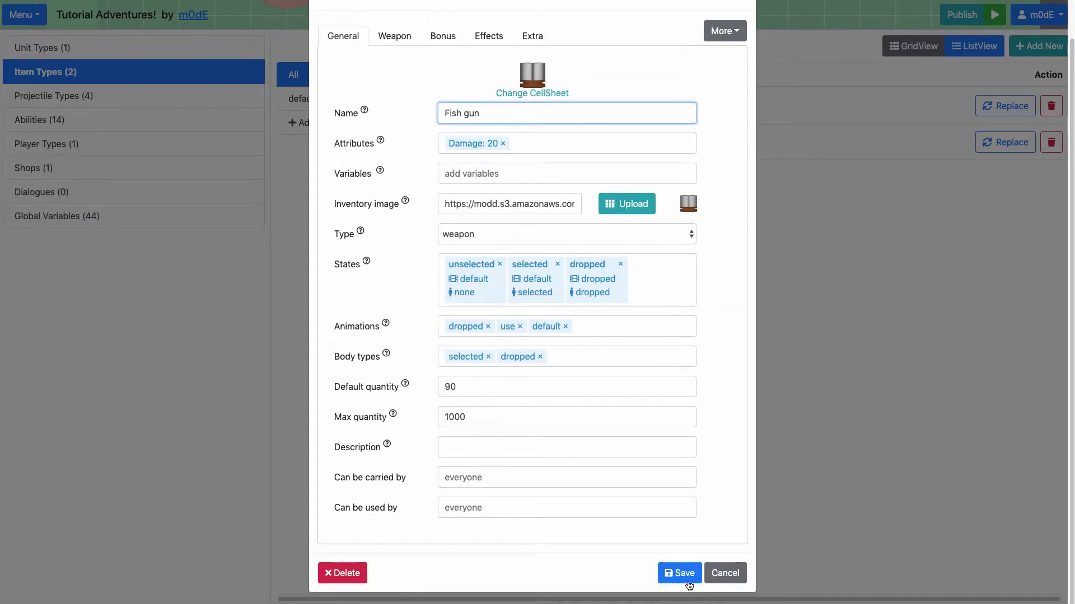
{"action": "left_click", "coordinate": [669, 573]}
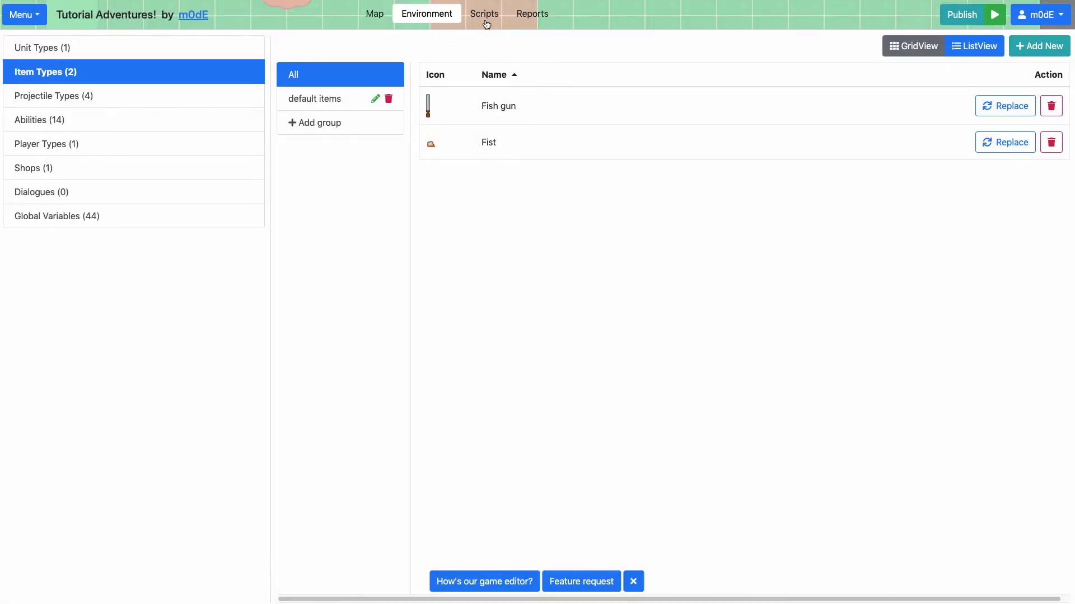
- Add a 'give new item to unit' action to the player joins game script
{"action": "left_click", "coordinate": [485, 17]}
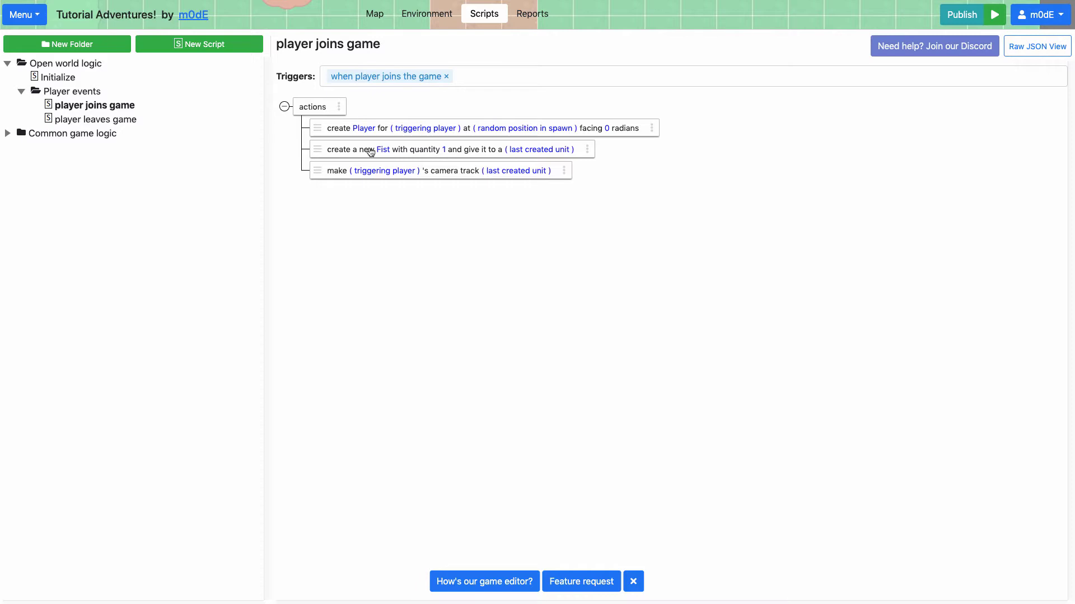
{"action": "right_click", "coordinate": [332, 149]}
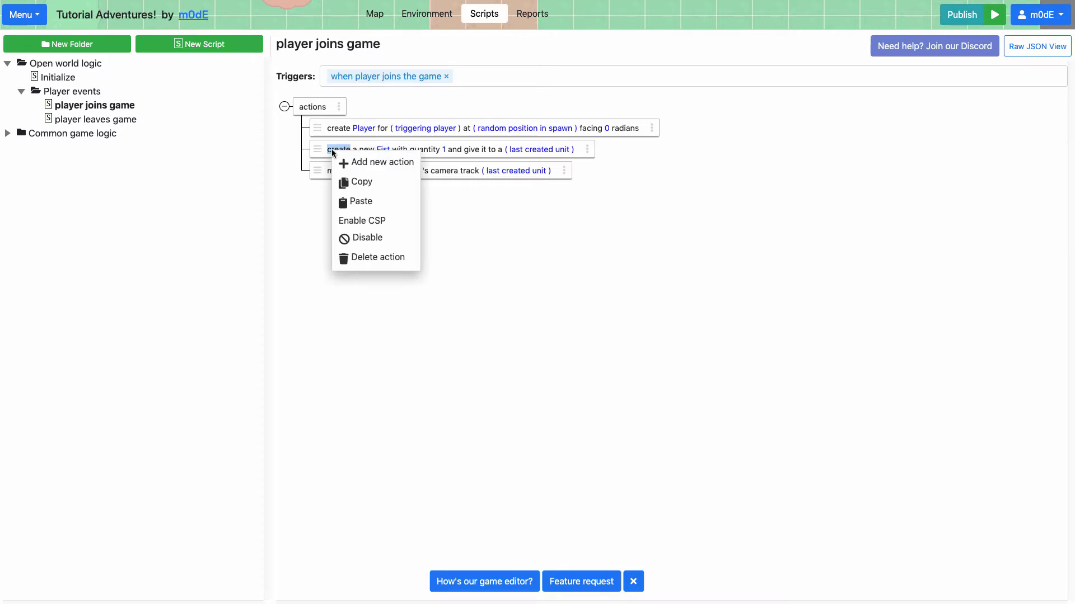
{"action": "left_click", "coordinate": [370, 160]}
{"action": "left_click", "coordinate": [405, 117]}
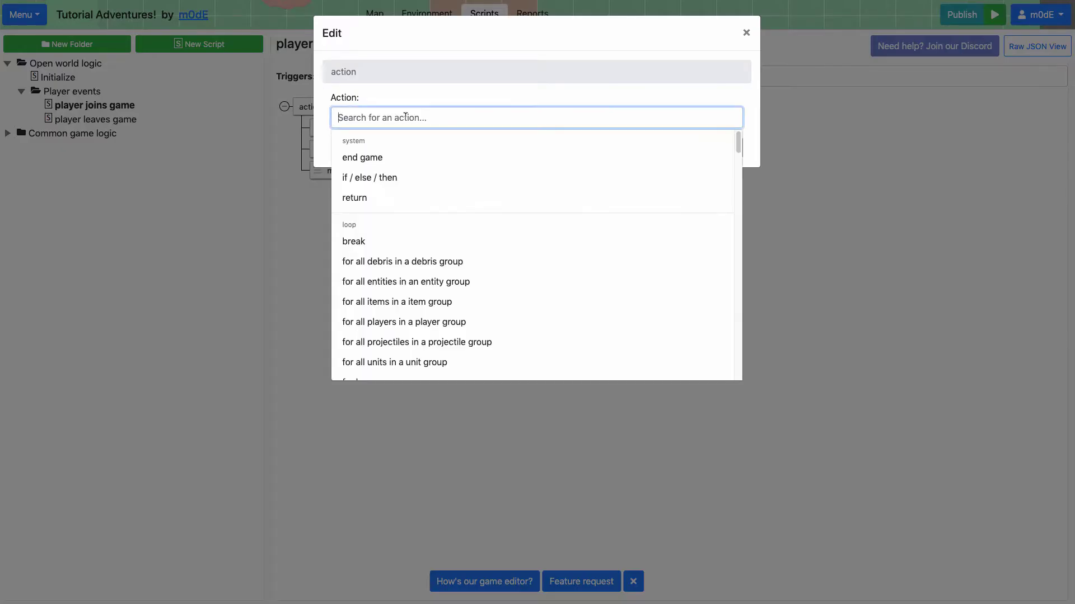
{"action": "type", "text": "give"}
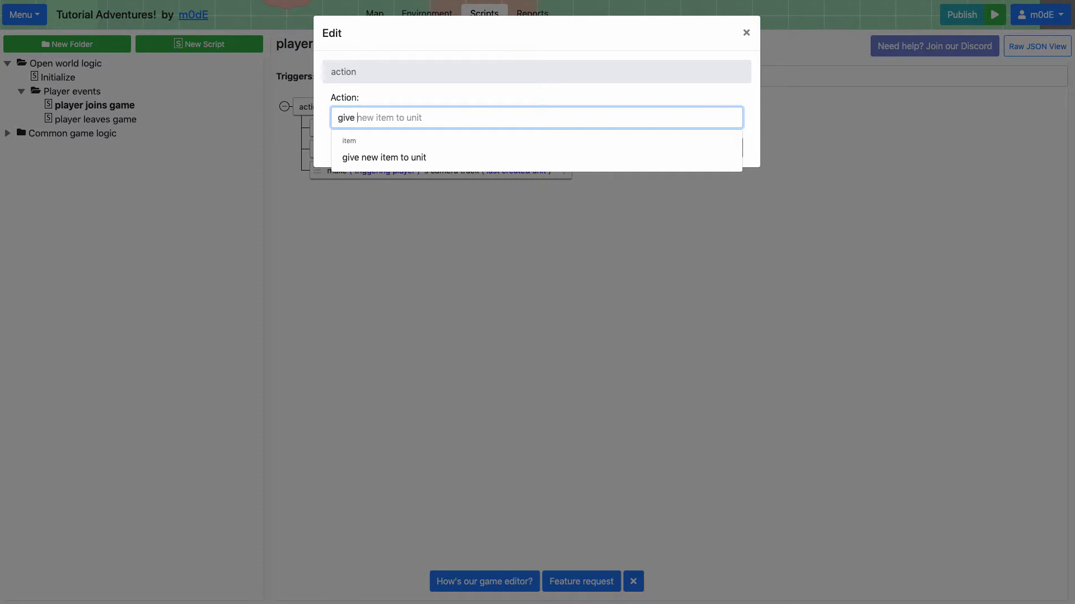
{"action": "left_click", "coordinate": [397, 161]}
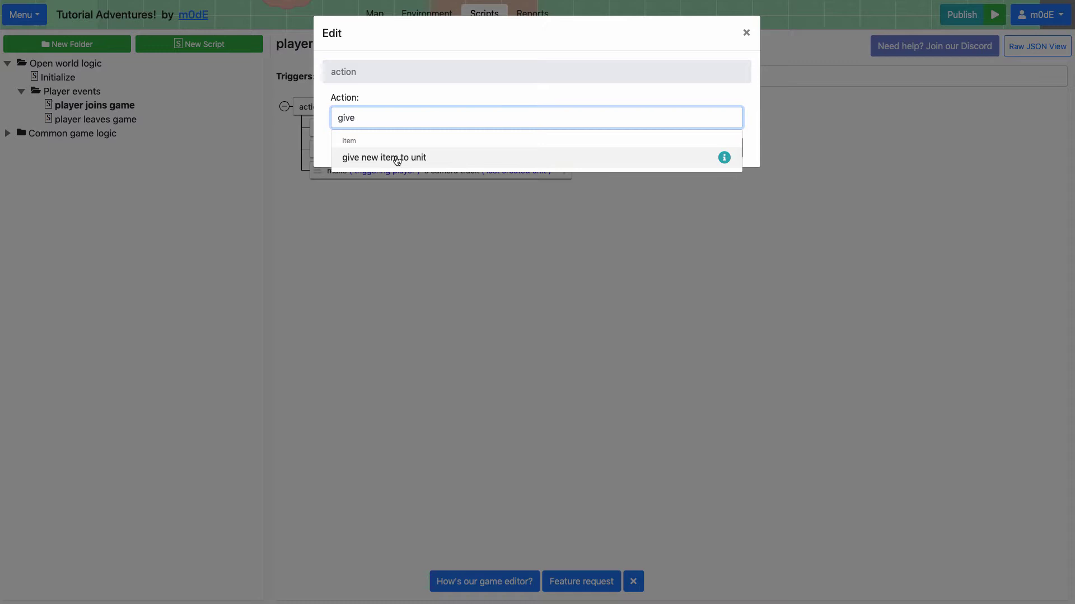
{"action": "left_click", "coordinate": [397, 158]}
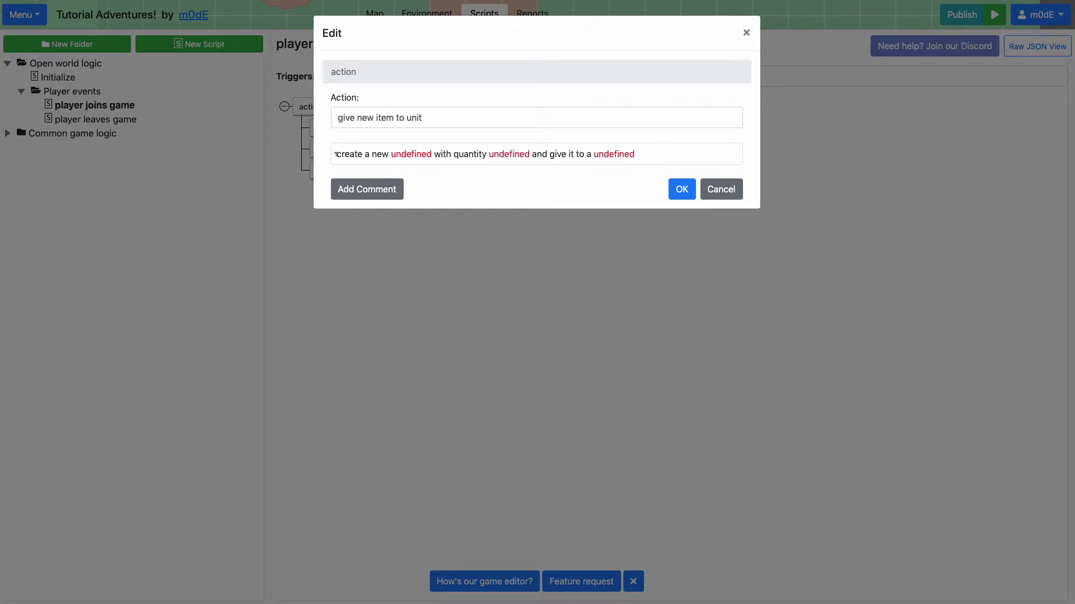
- Set the action's item type to Fish gun with a manual quantity of 100
{"action": "left_click_drag", "start_coordinate": [335, 154], "coordinate": [414, 158]}
{"action": "left_click", "coordinate": [415, 157]}
{"action": "left_click", "coordinate": [442, 103]}
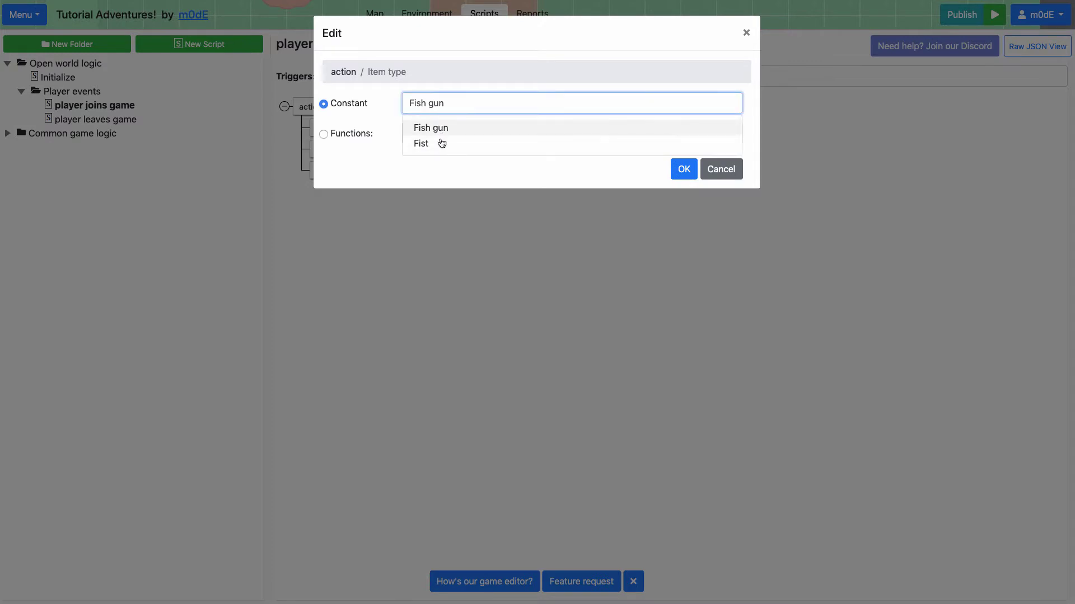
{"action": "left_click", "coordinate": [440, 127]}
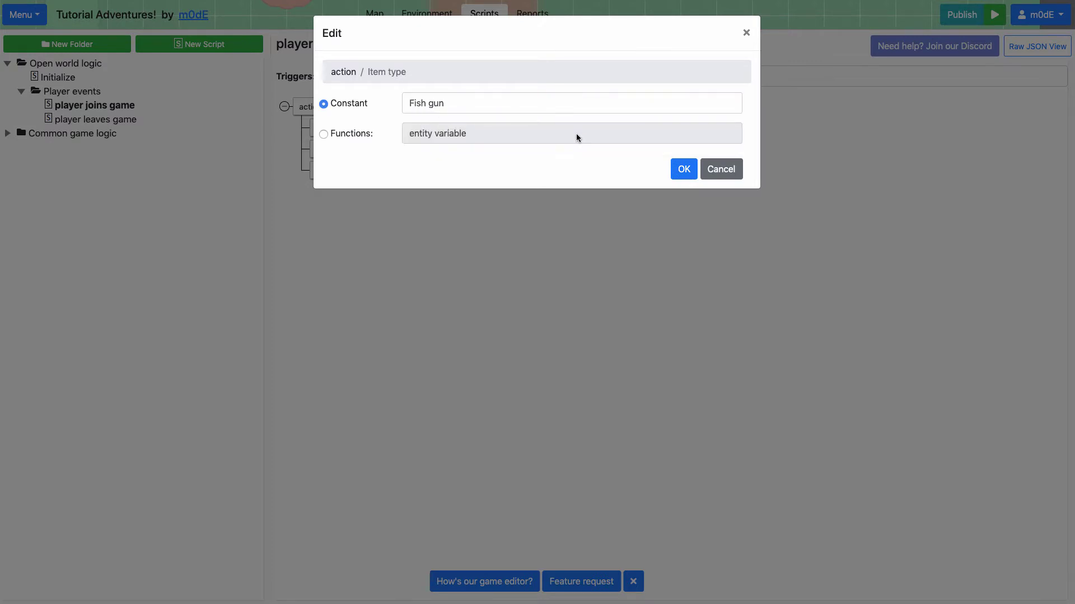
{"action": "left_click", "coordinate": [681, 167]}
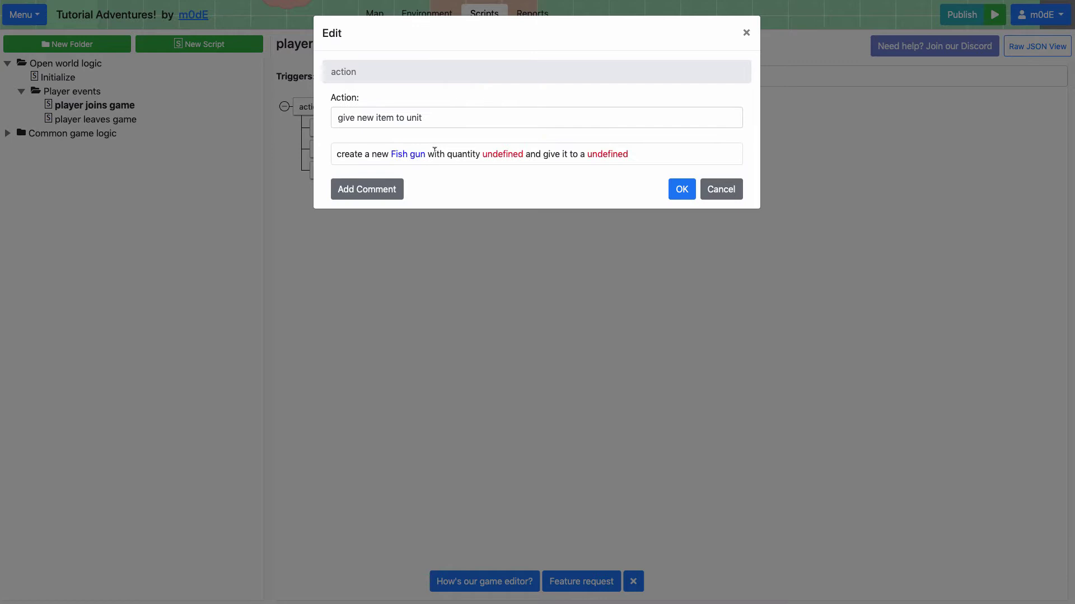
{"action": "left_click", "coordinate": [502, 156]}
{"action": "left_click", "coordinate": [426, 113]}
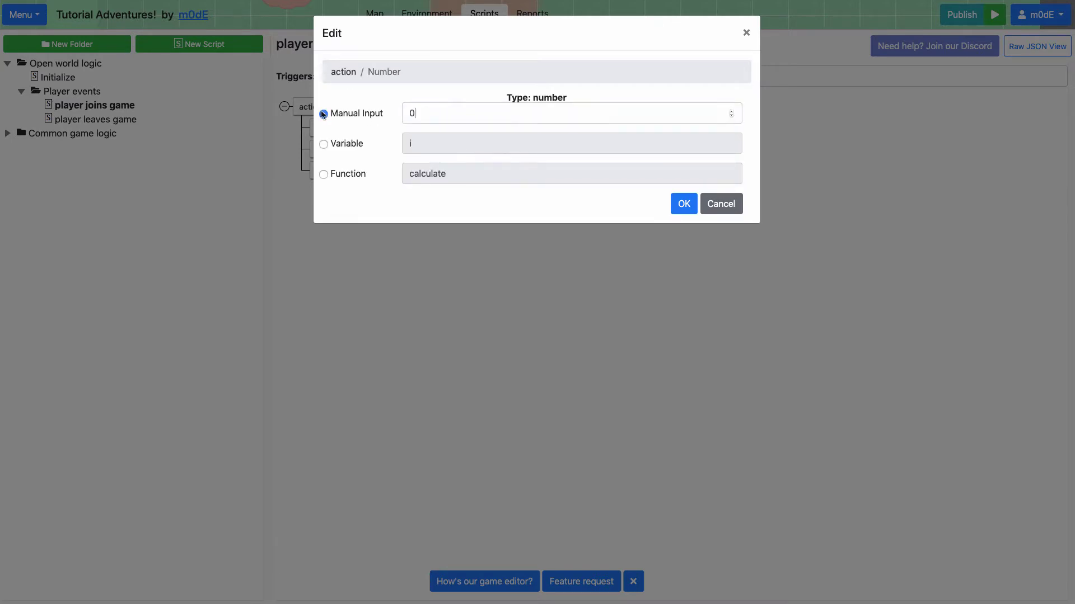
{"action": "key", "text": "BackSpace"}
{"action": "type", "text": "100"}
{"action": "left_click", "coordinate": [682, 207]}
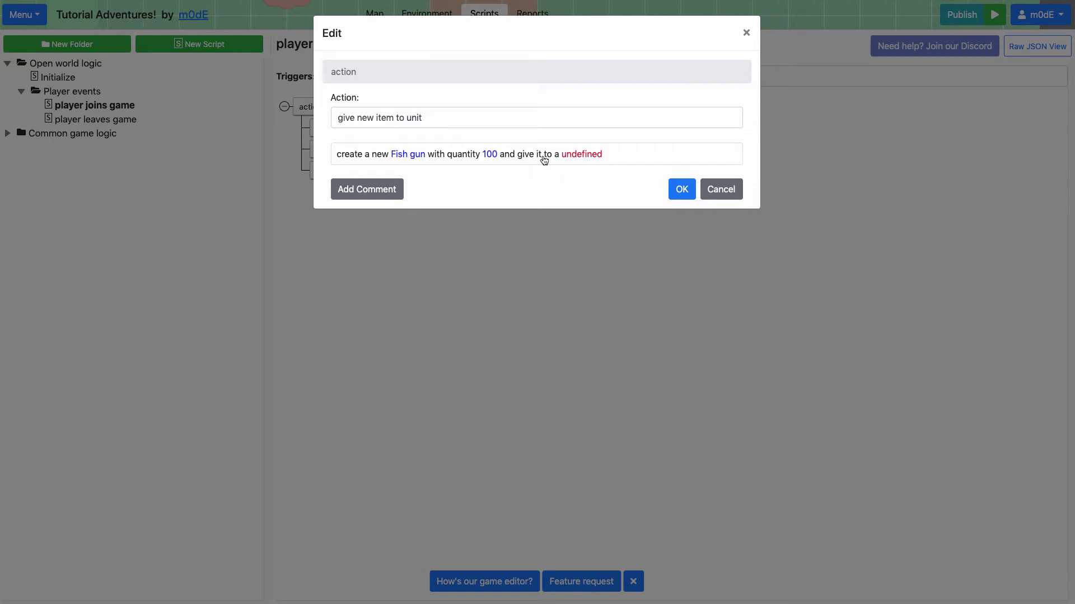
- Make last created unit the recipient and save the action
{"action": "left_click", "coordinate": [563, 158]}
{"action": "left_click", "coordinate": [559, 103]}
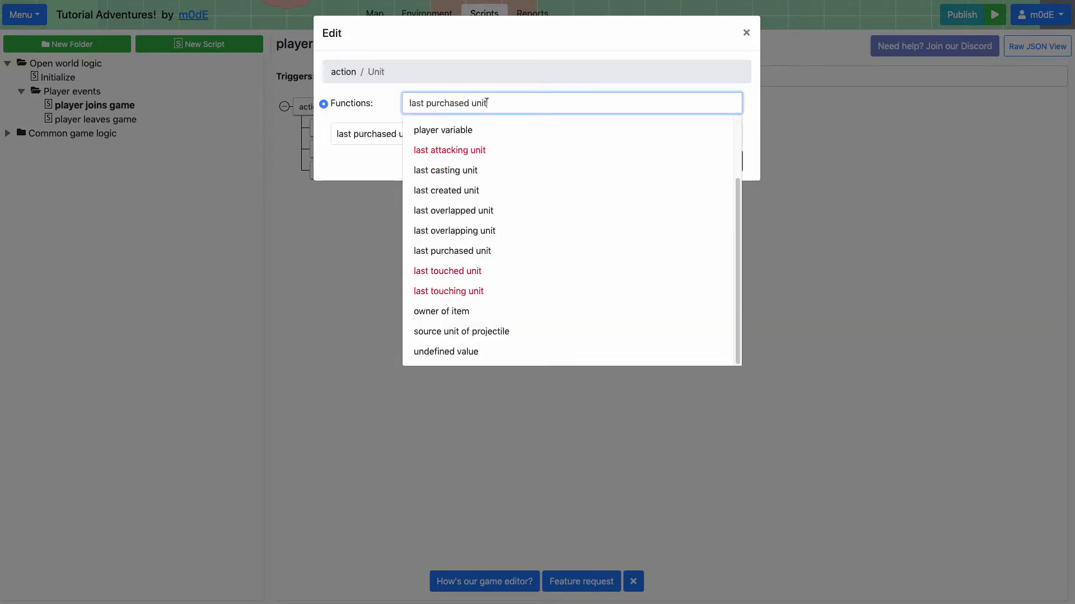
{"action": "left_click", "coordinate": [503, 189]}
{"action": "left_click", "coordinate": [684, 161]}
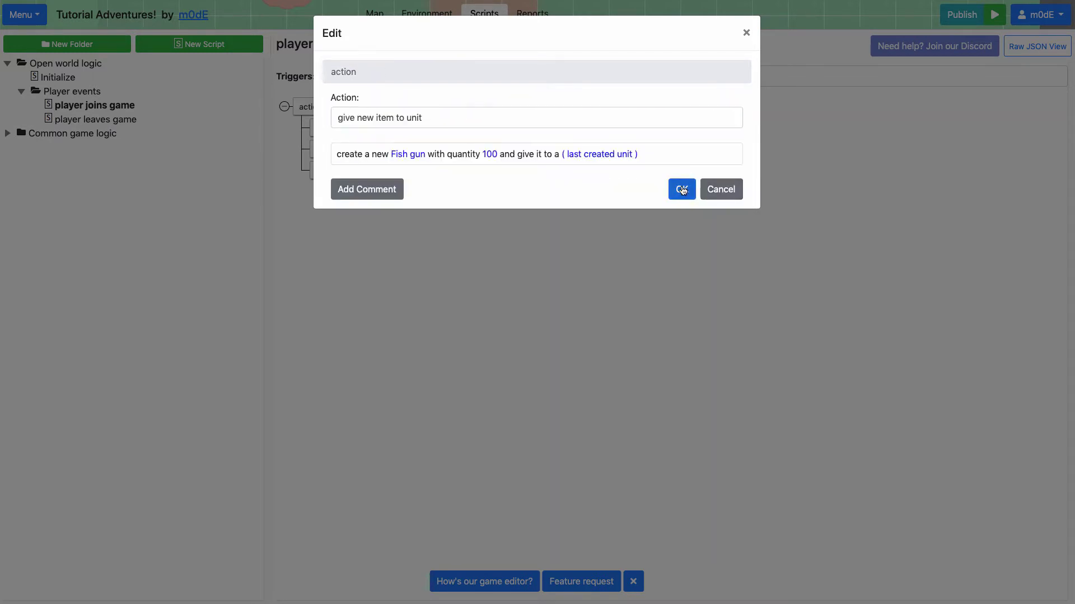
{"action": "left_click", "coordinate": [682, 186]}
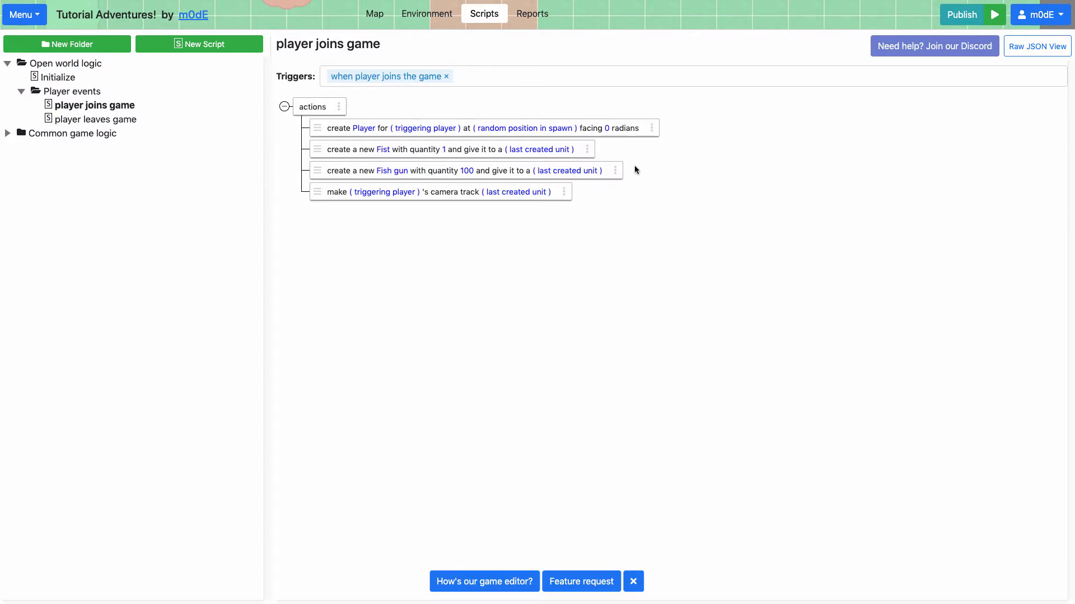
- Re-publish the game and launch it to play
{"action": "left_click", "coordinate": [973, 27]}
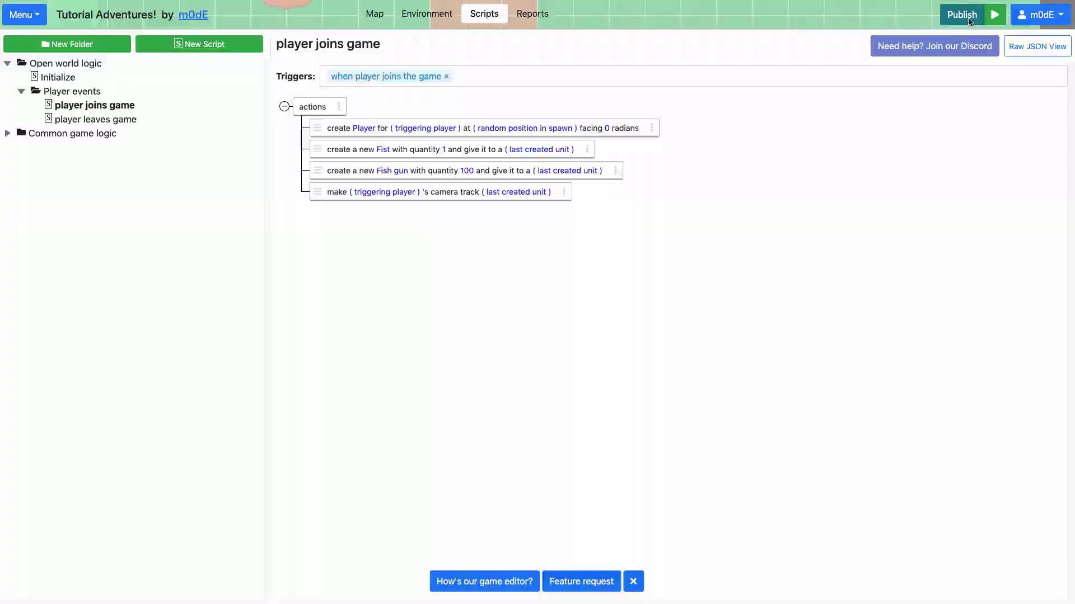
{"action": "left_click", "coordinate": [593, 229]}
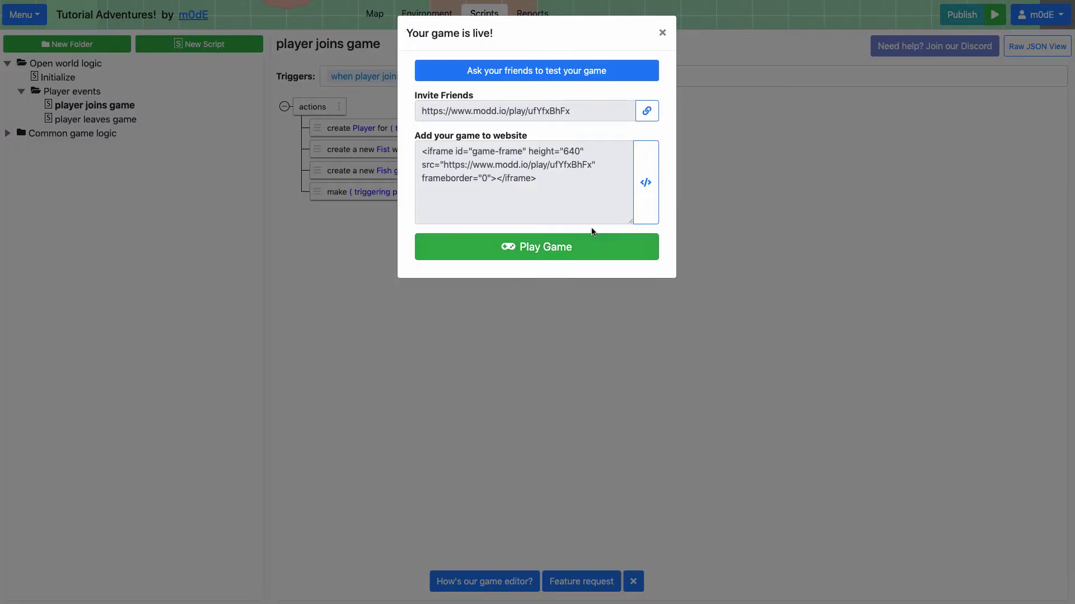
{"action": "left_click", "coordinate": [575, 249]}
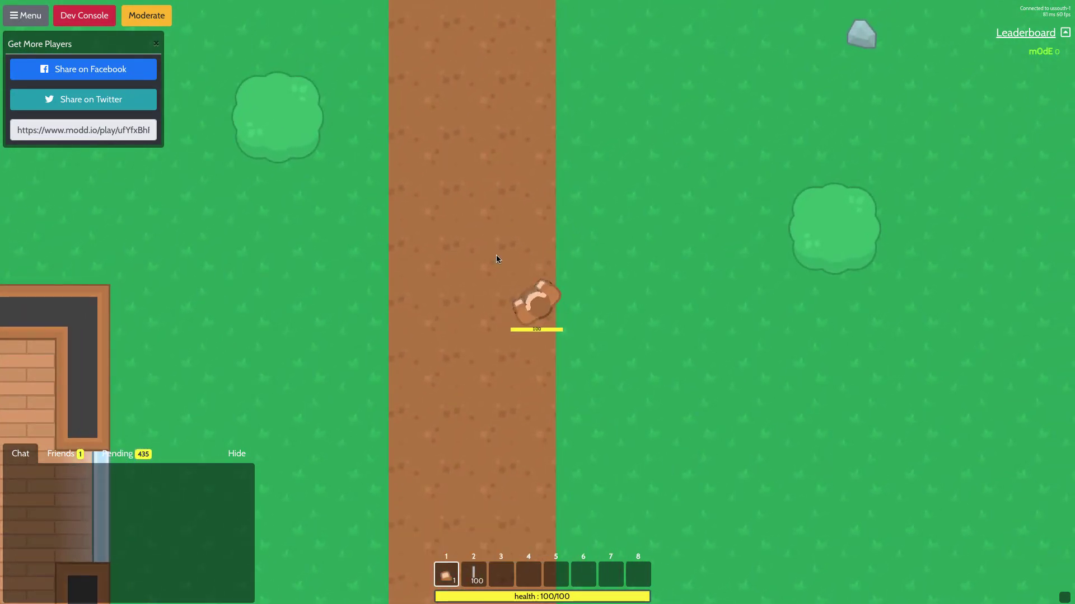
- Equip the Fish gun with key 2 and fire fish at the house wall while walking around
{"action": "key", "text": "2"}
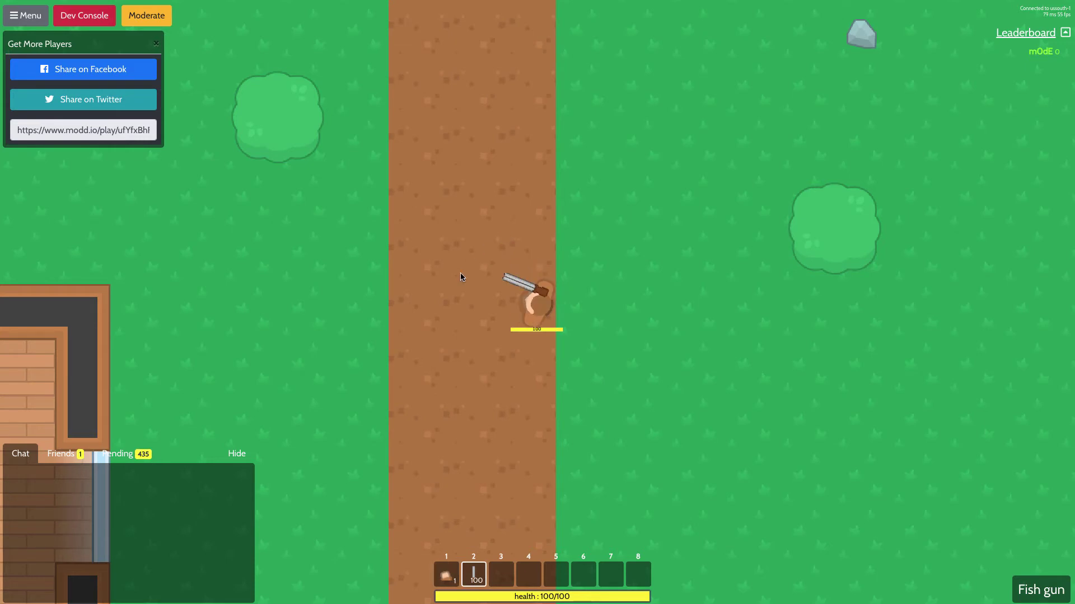
{"action": "mouse_move", "coordinate": [460, 273]}
{"action": "left_mouse_down"}
{"action": "mouse_move", "coordinate": [440, 307]}
{"action": "mouse_move", "coordinate": [441, 232]}
{"action": "mouse_move", "coordinate": [408, 303]}
{"action": "mouse_move", "coordinate": [407, 360]}
{"action": "mouse_move", "coordinate": [401, 243]}
{"action": "mouse_move", "coordinate": [353, 359]}
{"action": "mouse_move", "coordinate": [320, 361]}
{"action": "mouse_move", "coordinate": [322, 271]}
{"action": "left_mouse_up"}
{"action": "key", "text": "a"}
{"action": "key", "text": "s"}
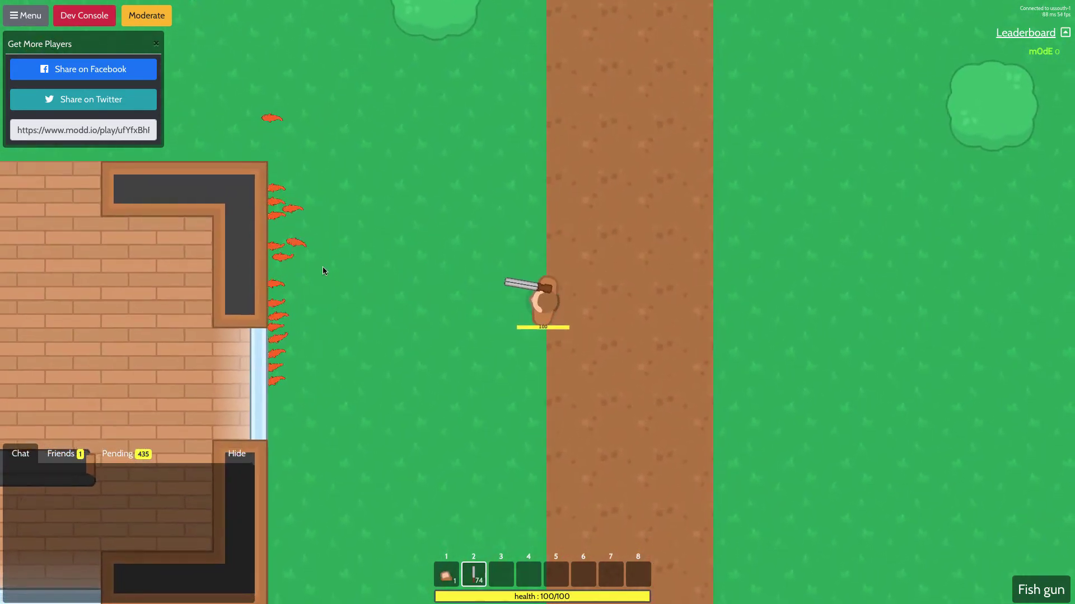
{"action": "key", "text": "w"}
{"action": "key", "text": "a"}
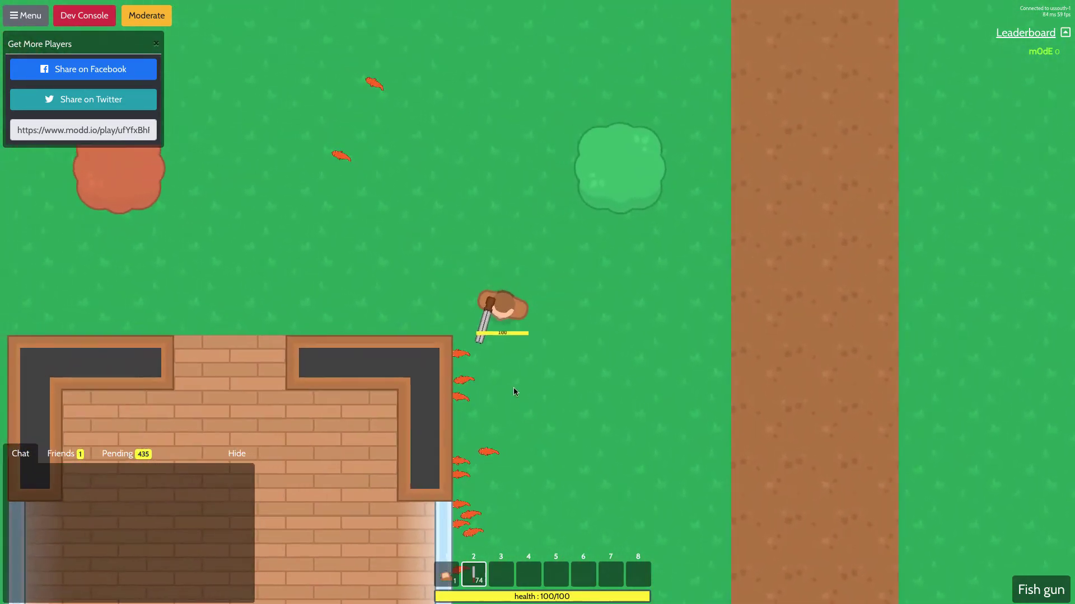
{"action": "key", "text": "s"}
{"action": "key", "text": "a"}
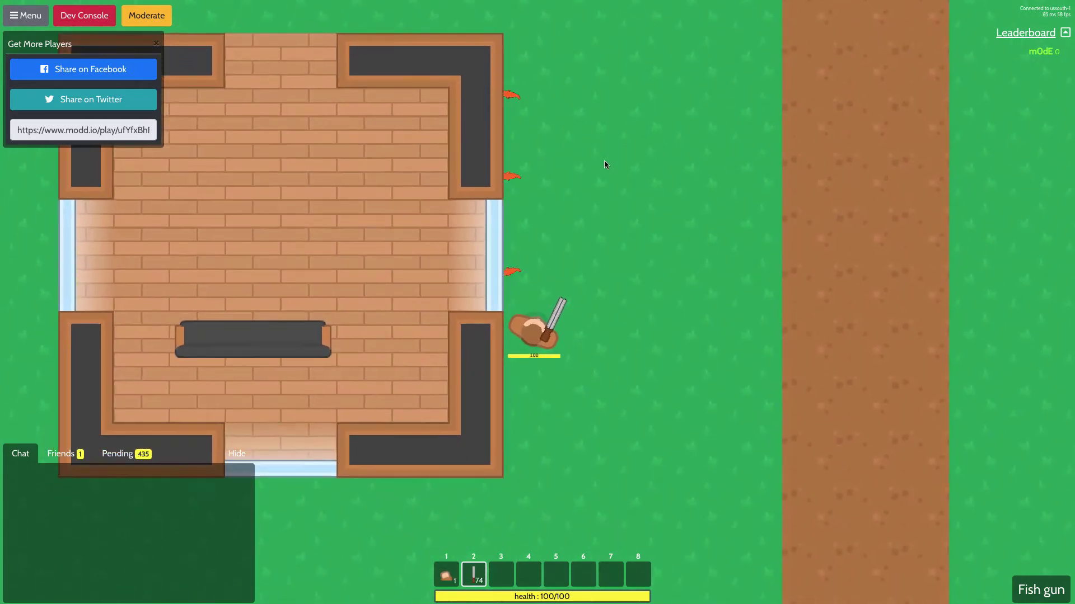
{"action": "key", "text": "w"}
{"action": "key", "text": "d"}
{"action": "key", "text": "s"}
{"action": "left_click", "coordinate": [377, 314]}
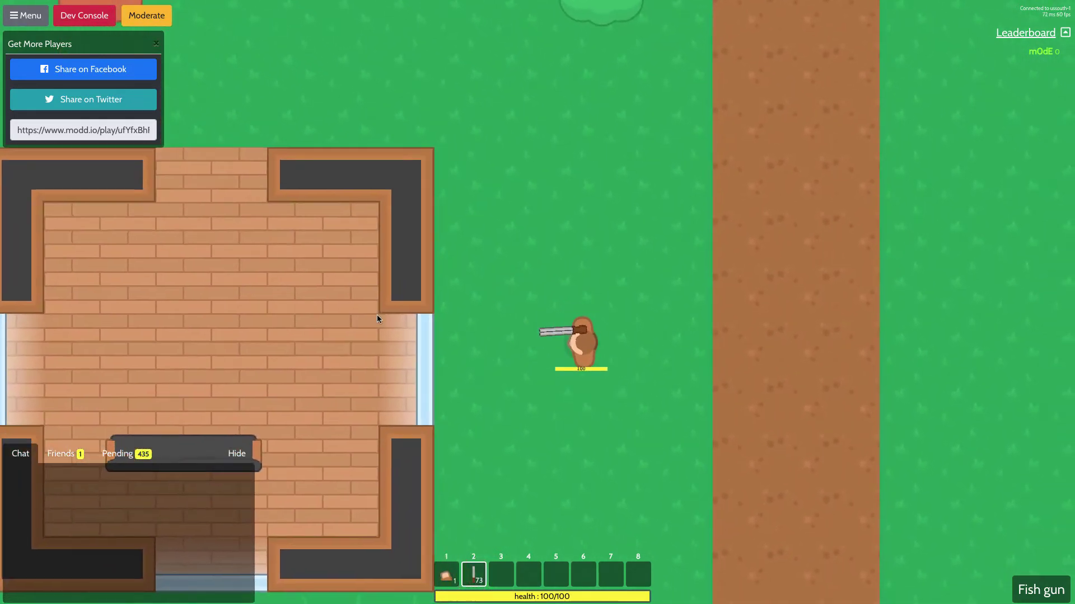
{"action": "left_click", "coordinate": [374, 291]}
{"action": "key", "text": "a"}
{"action": "left_click", "coordinate": [381, 261]}
{"action": "key", "text": "w"}
{"action": "left_click", "coordinate": [414, 248]}
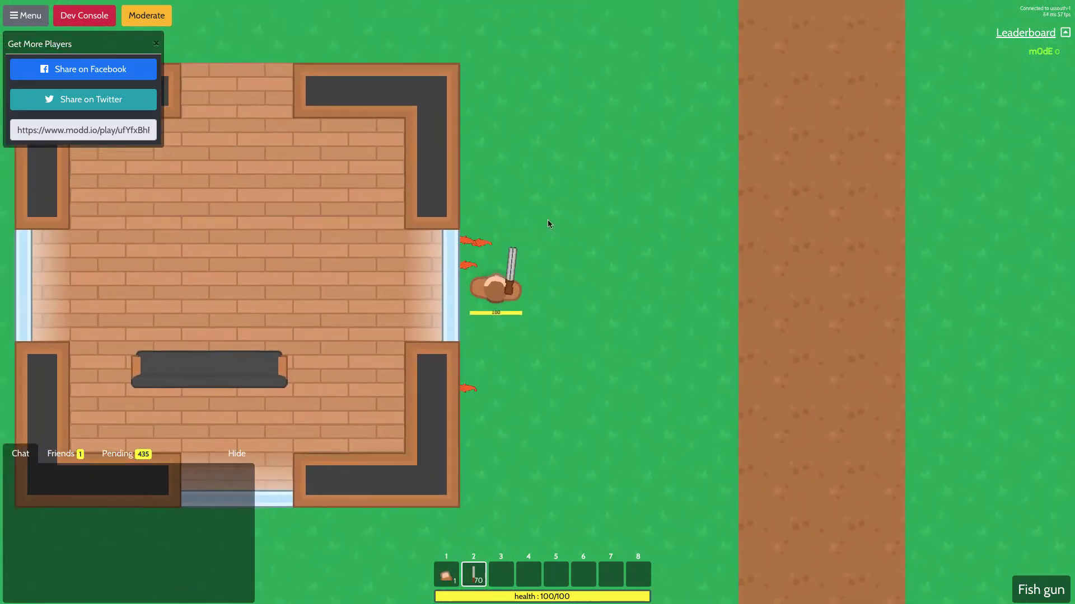
{"action": "key", "text": "w"}
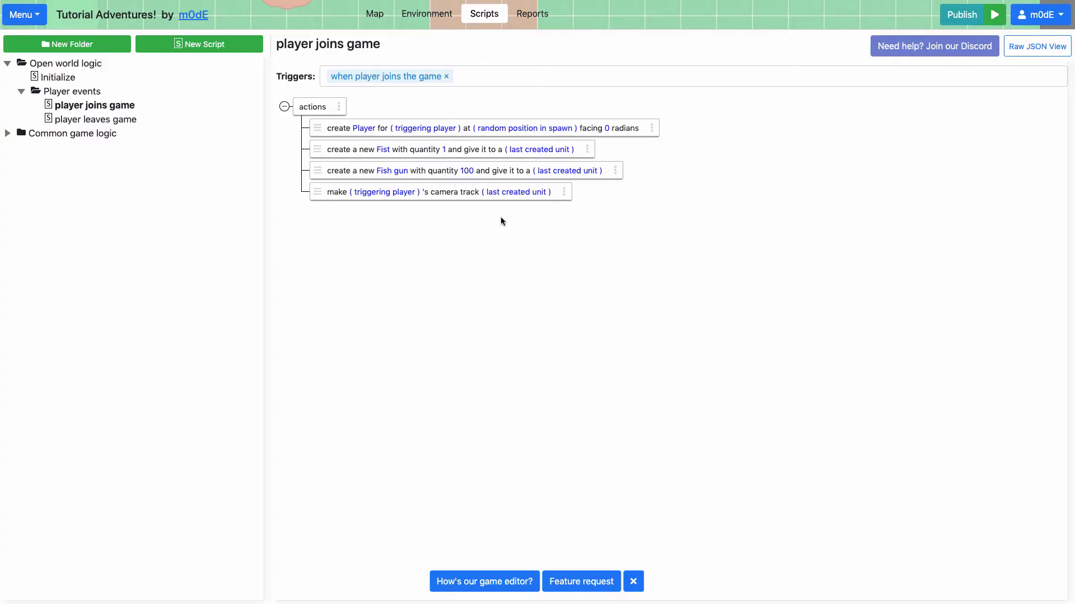
- Open New Projectile in Projectile Types, rename it 'Fish', and select its 5000 life span
{"action": "left_click", "coordinate": [411, 18]}
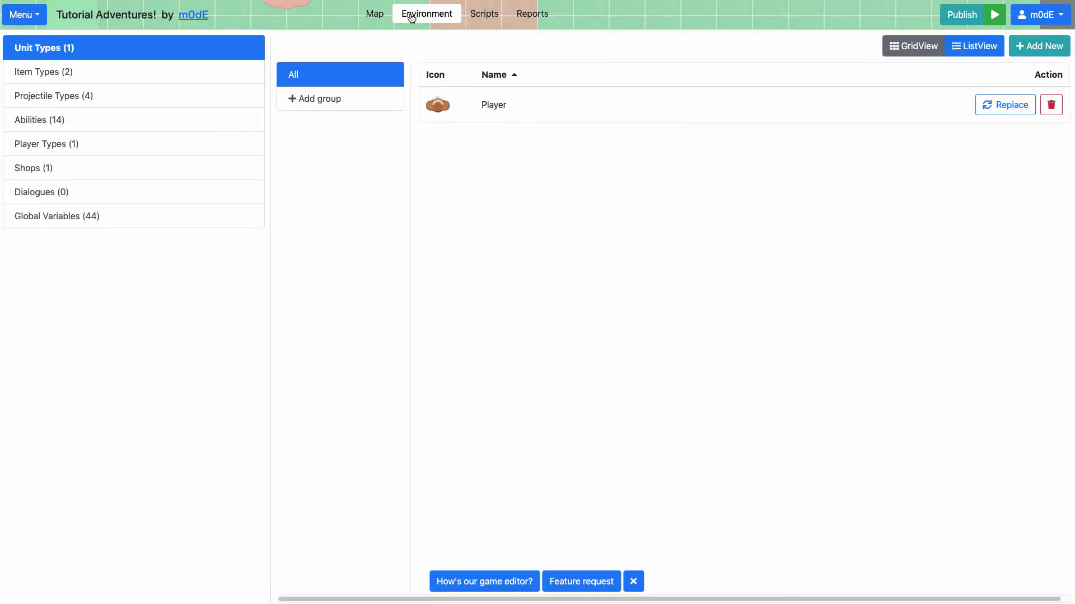
{"action": "left_click", "coordinate": [105, 107]}
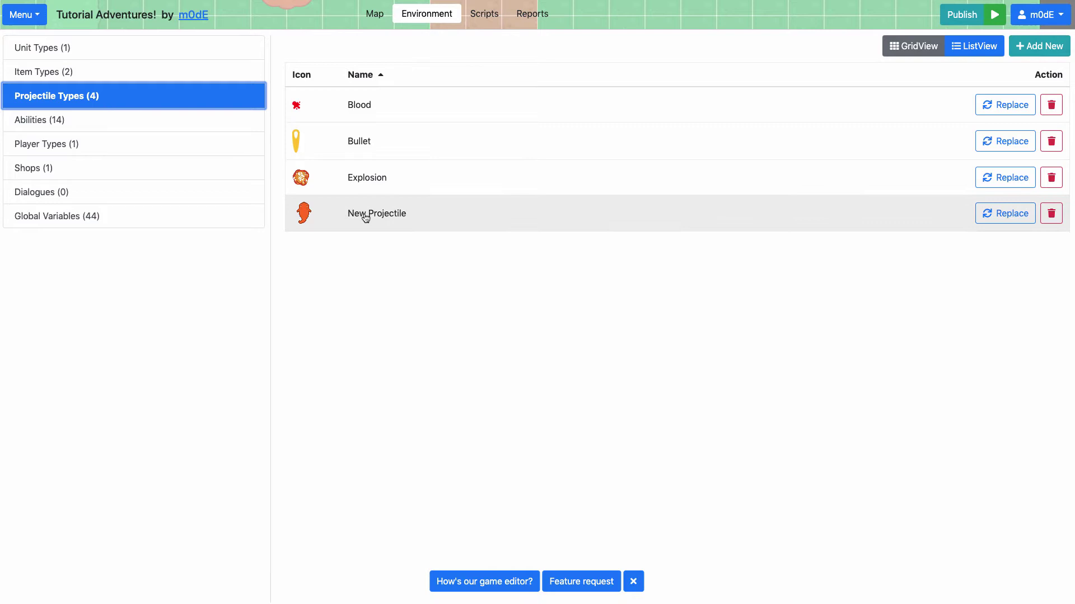
{"action": "left_click", "coordinate": [337, 217]}
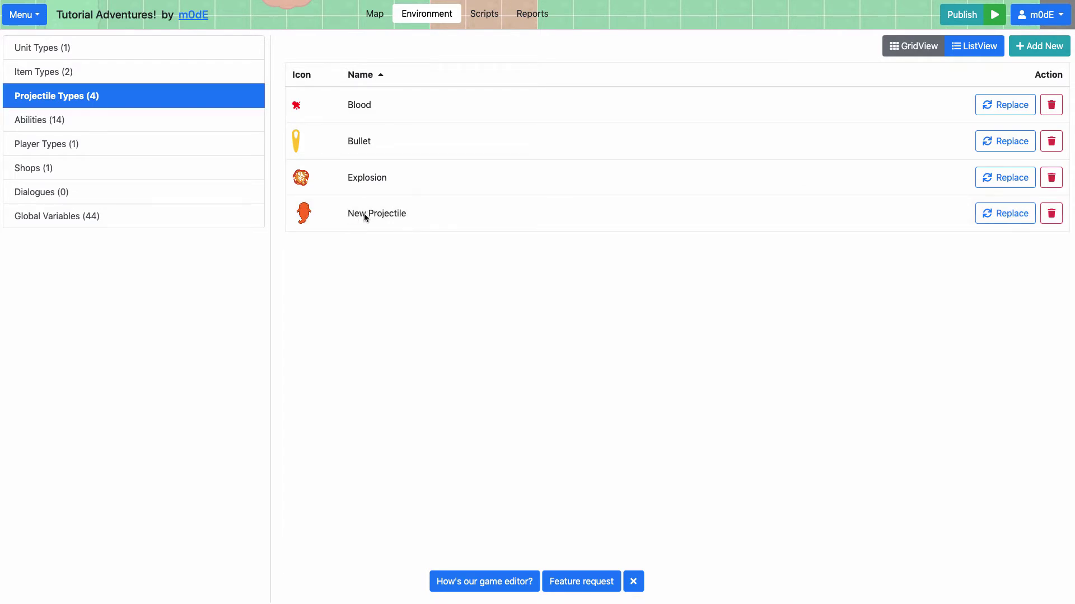
{"action": "left_click", "coordinate": [394, 218]}
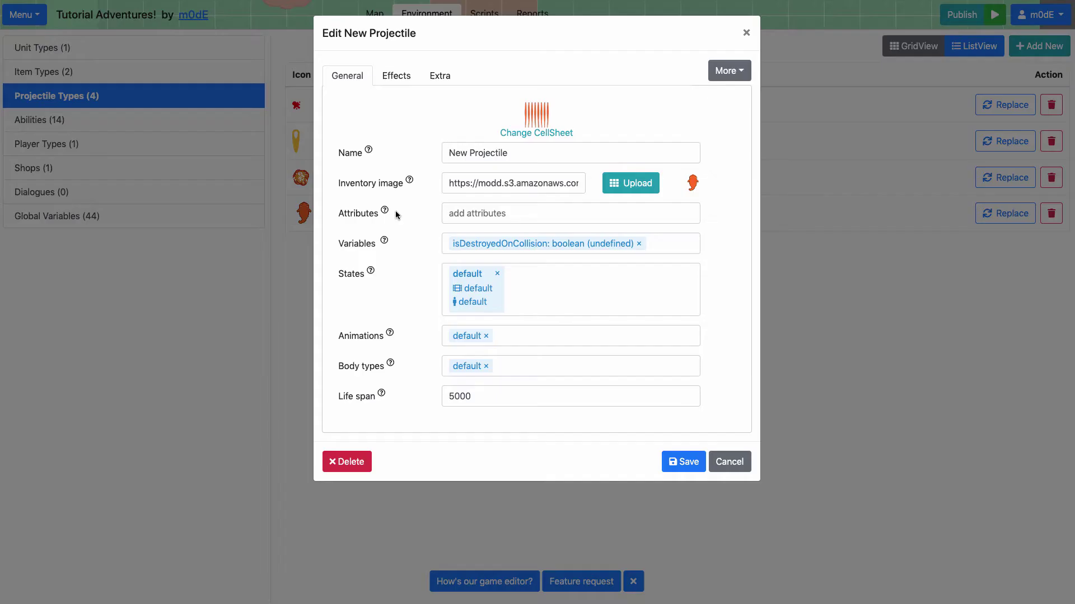
{"action": "left_click", "coordinate": [467, 159]}
{"action": "key", "text": "ctrl+a"}
{"action": "type", "text": "Fish"}
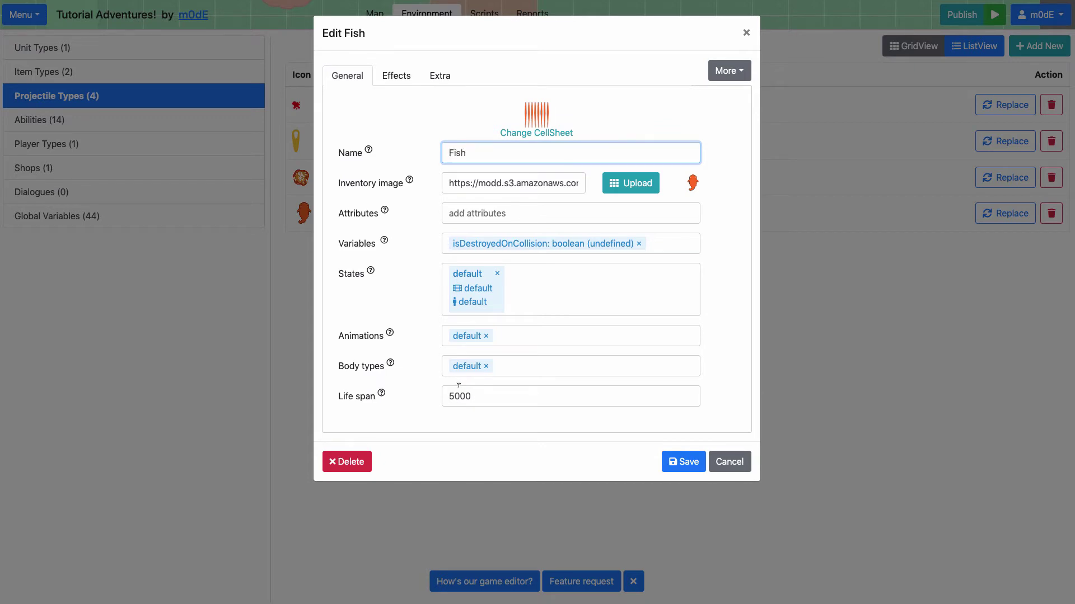
{"action": "left_click_drag", "start_coordinate": [448, 395], "coordinate": [478, 393]}
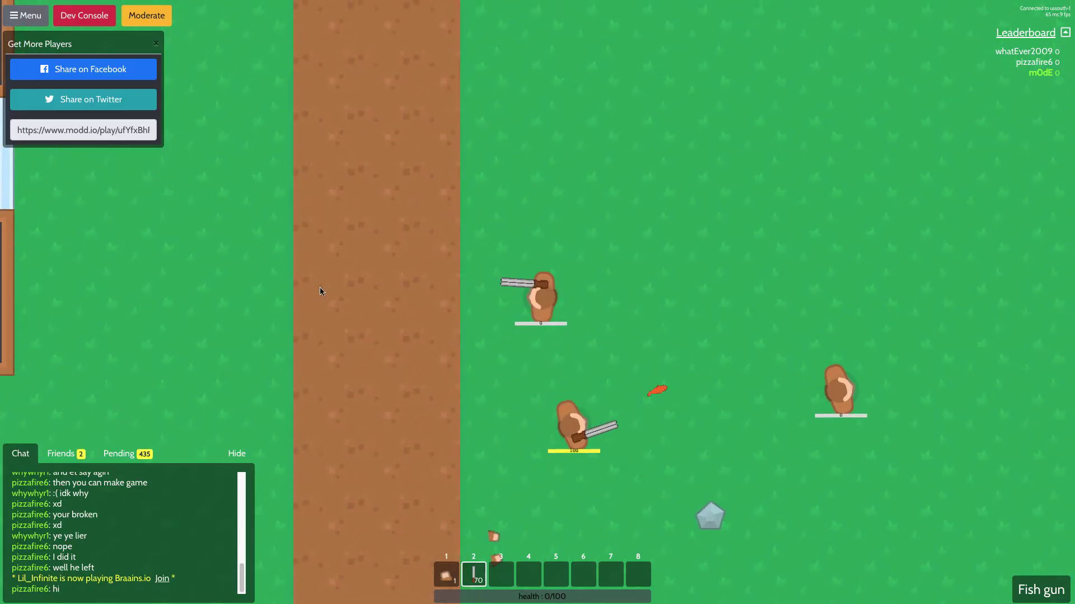
- Walk left and down while firing fish toward the other players and the house
{"action": "left_click", "coordinate": [609, 408]}
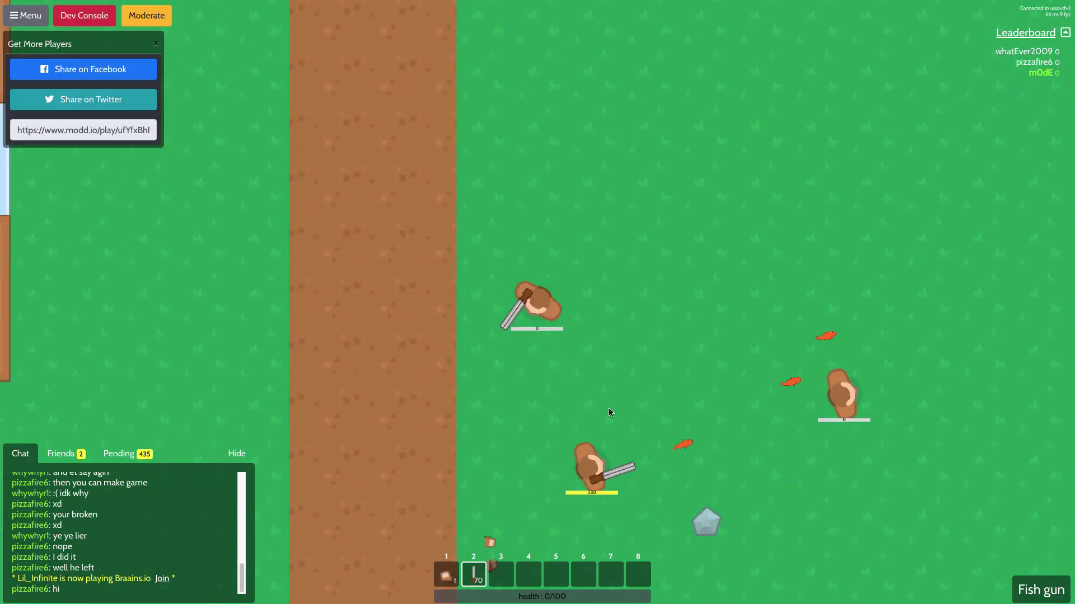
{"action": "key", "text": "a"}
{"action": "key", "text": "s"}
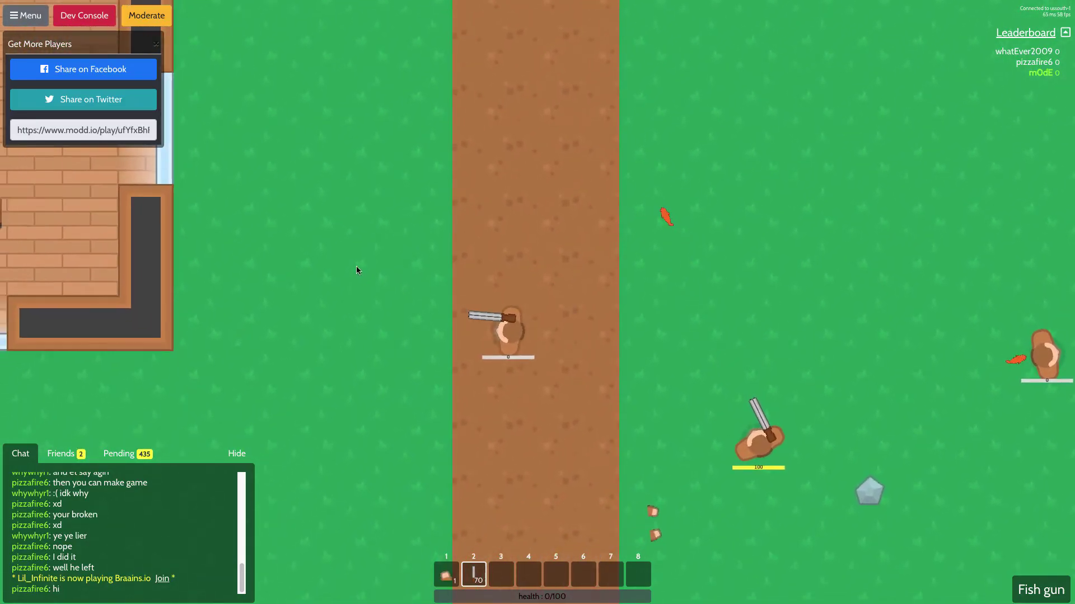
{"action": "left_click", "coordinate": [363, 252]}
{"action": "left_click_drag", "start_coordinate": [369, 241], "coordinate": [344, 255]}
- Walk the character around the map in the running game
{"action": "key", "text": "w"}
{"action": "key", "text": "d"}
{"action": "key", "text": "a"}
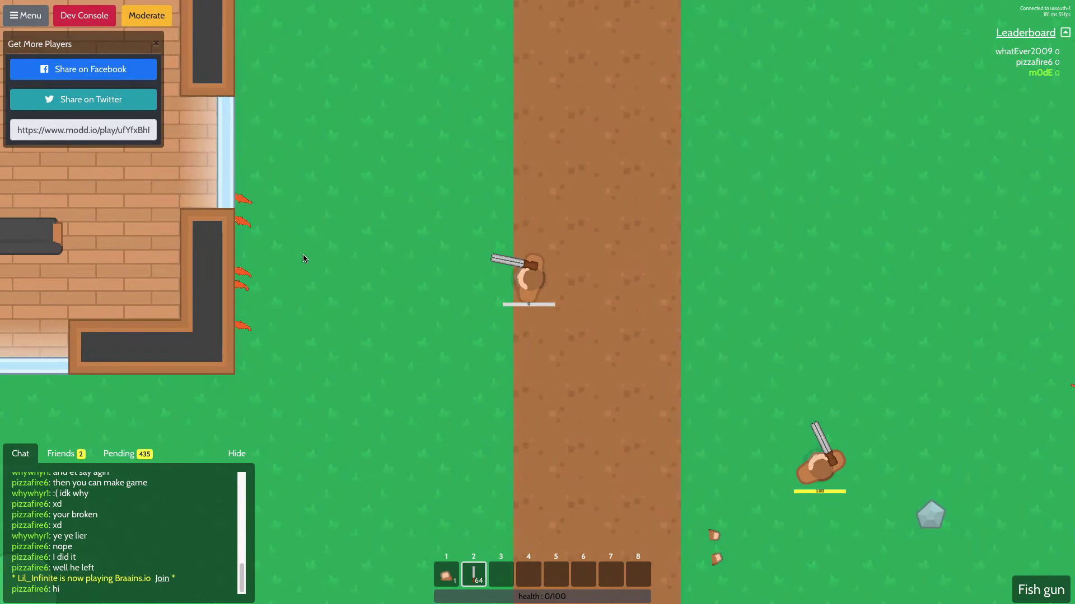
{"action": "key", "text": "s"}
{"action": "key", "text": "d"}
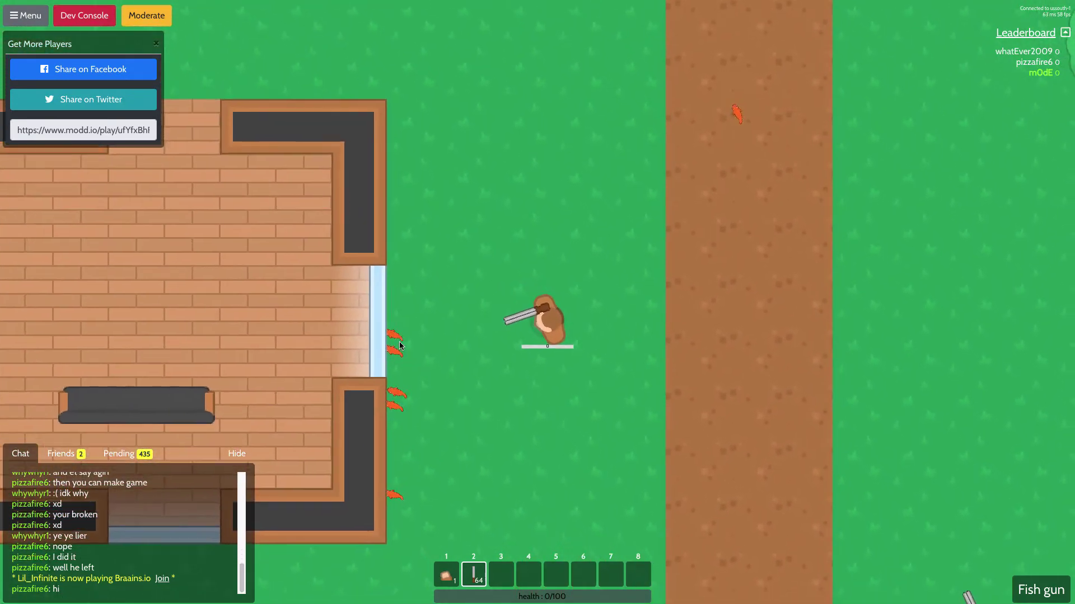
{"action": "key", "text": "s"}
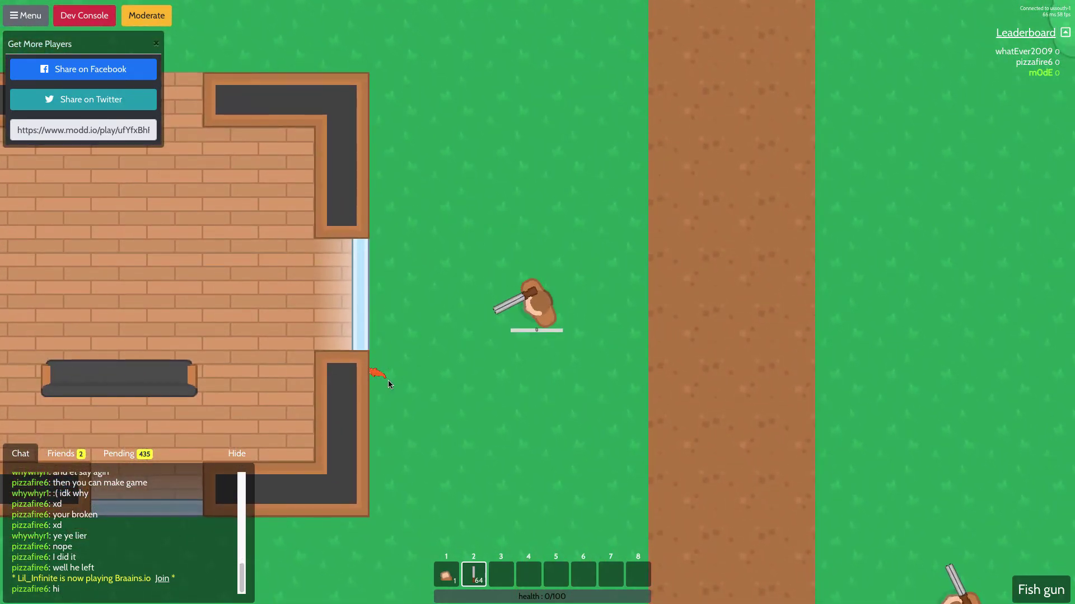
{"action": "key", "text": "d"}
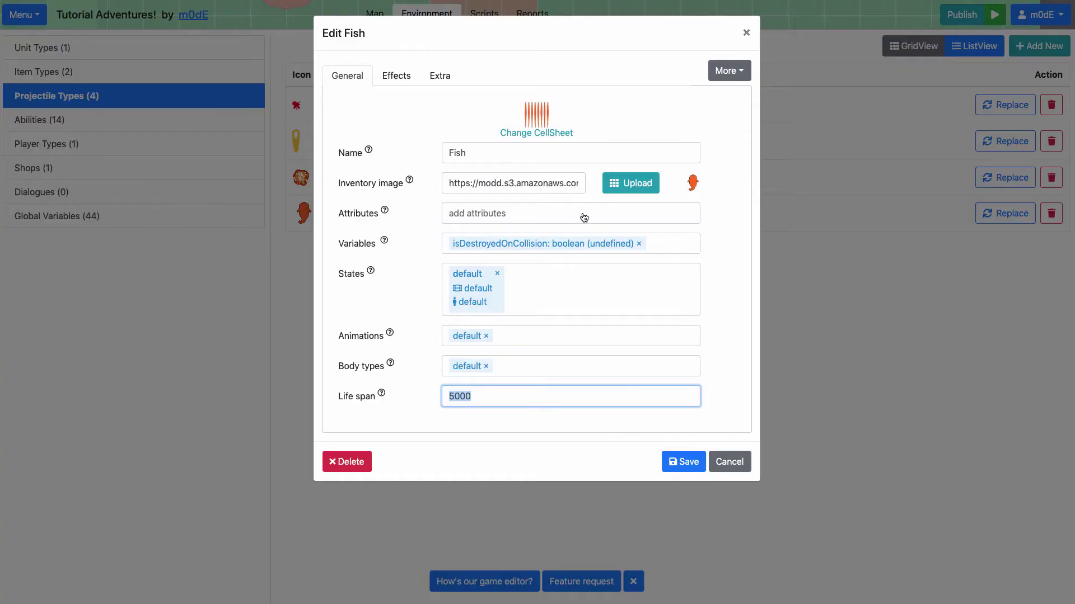
- Save the Fish projectile and add a Sword Fish ranged weapon named 'Fish Flamethrower'
{"action": "left_click", "coordinate": [687, 458]}
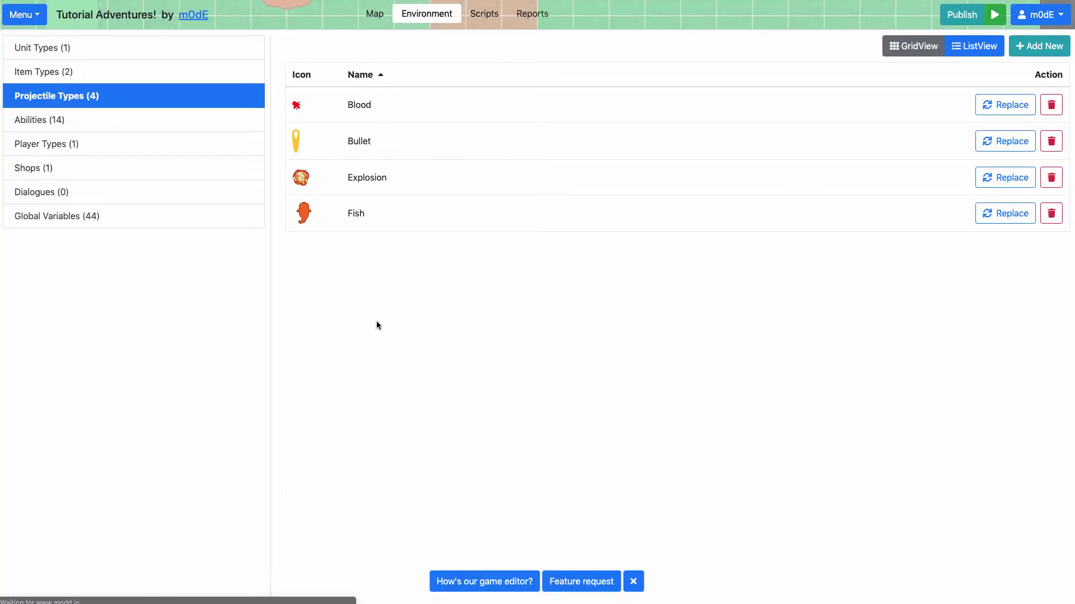
{"action": "left_click", "coordinate": [88, 74]}
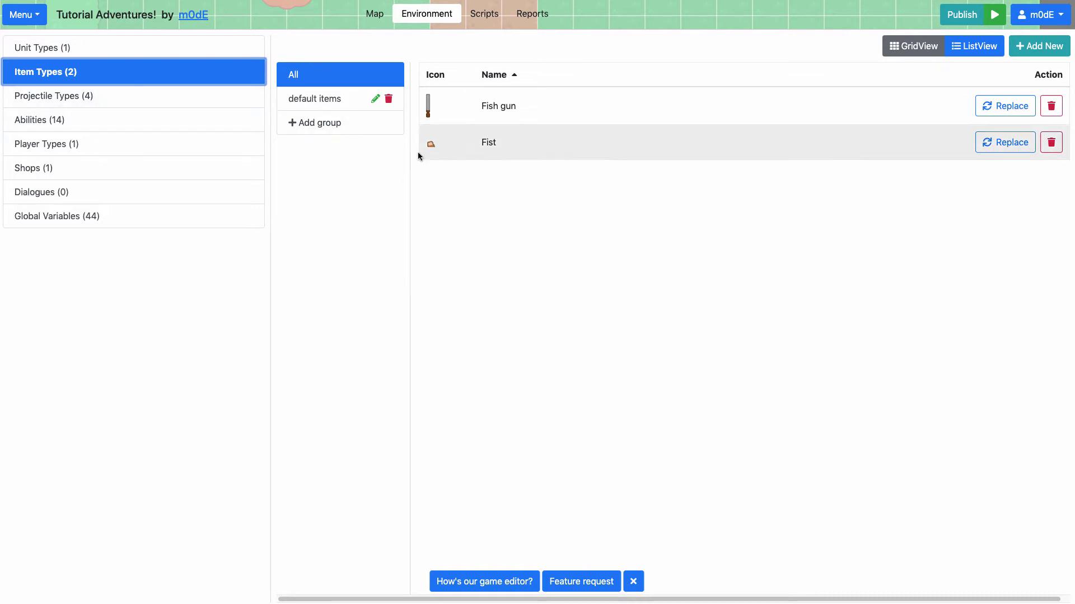
{"action": "left_click", "coordinate": [1015, 44]}
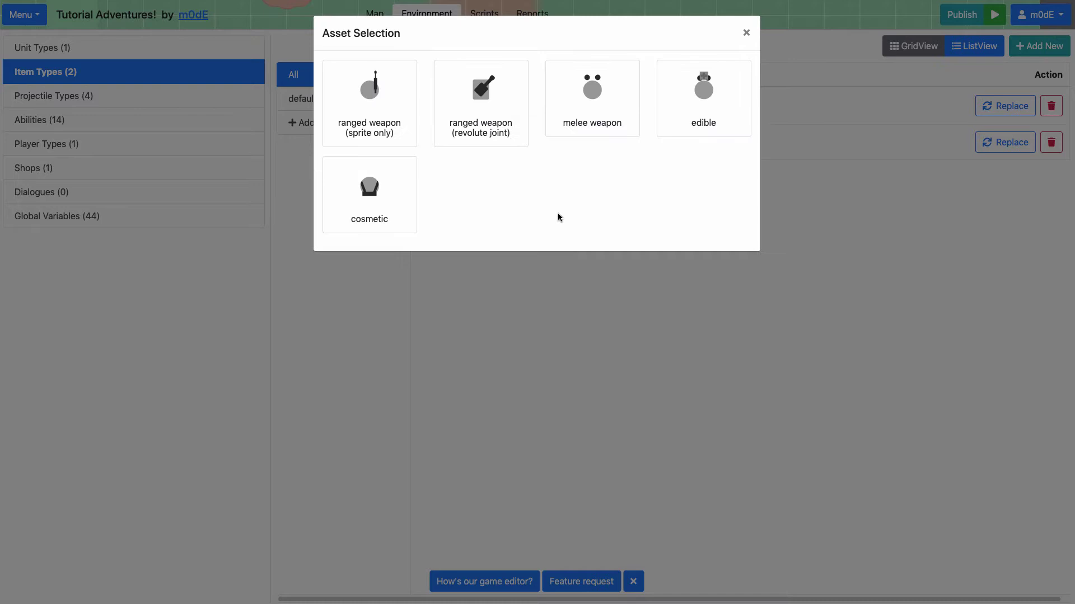
{"action": "left_click", "coordinate": [370, 123]}
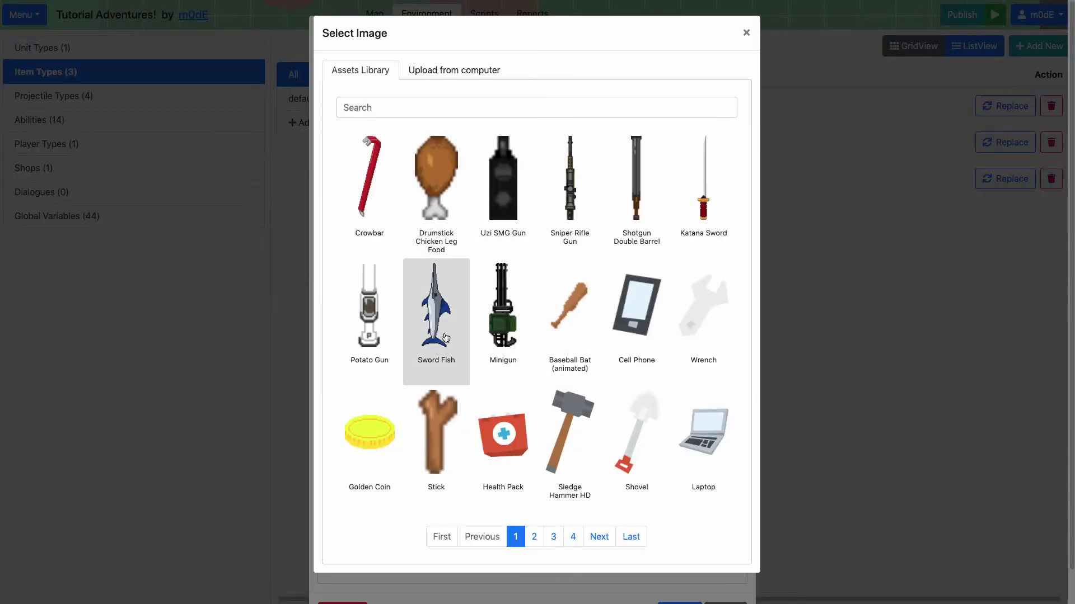
{"action": "left_click", "coordinate": [433, 321]}
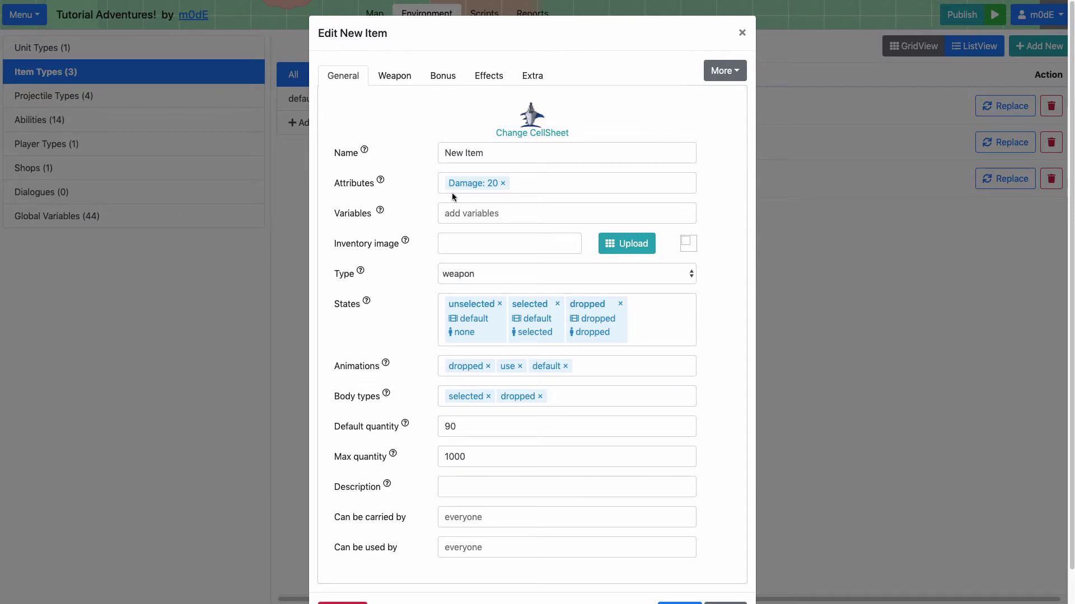
{"action": "triple_click", "coordinate": [475, 151]}
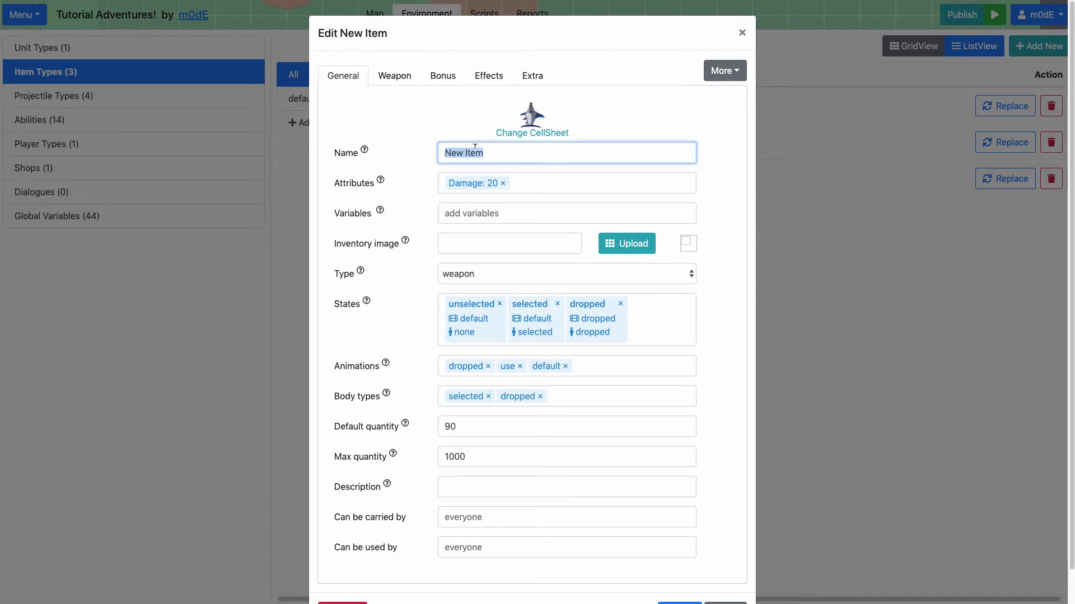
{"action": "type", "text": "Fish "}
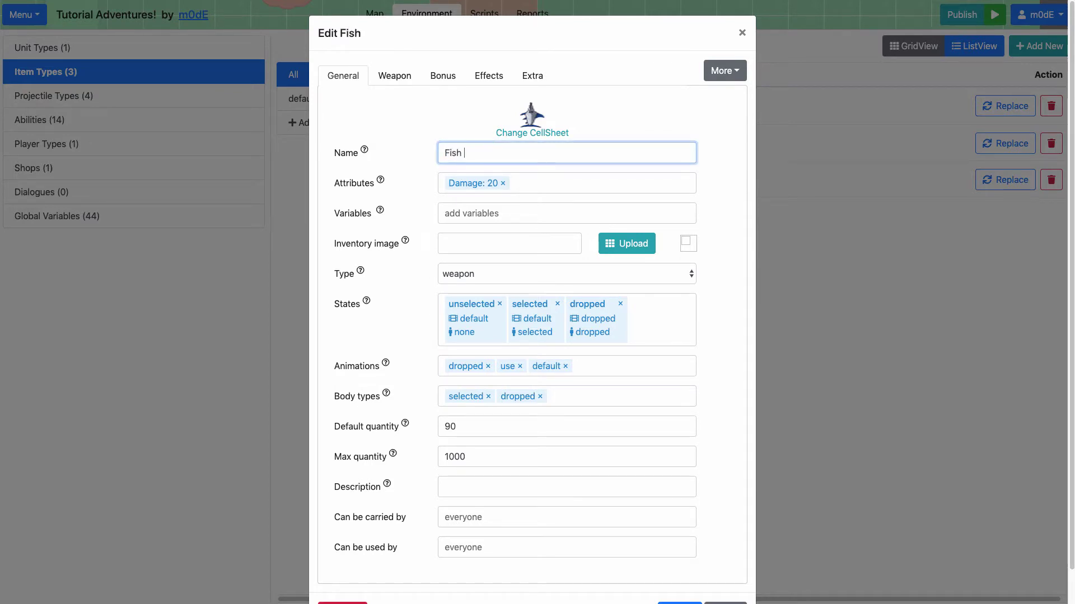
{"action": "type", "text": "Flamethrower"}
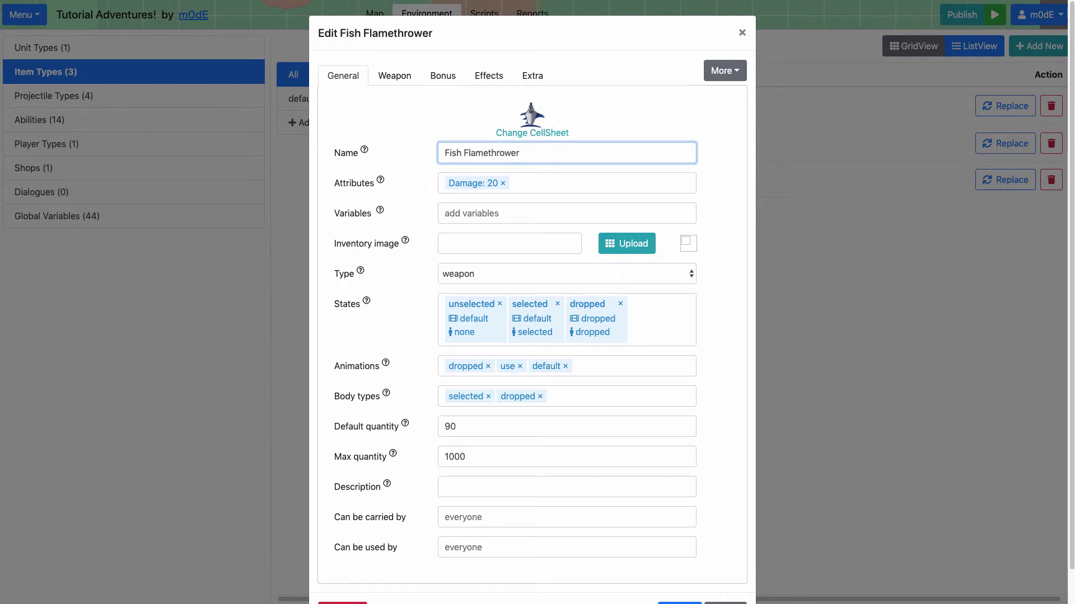
- Give Fish Flamethrower a Flame Explosion Fire projectile not destroyed on collision, then save
{"action": "scroll", "coordinate": [557, 182], "scroll_direction": "down", "scroll_amount": 1}
{"action": "left_click", "coordinate": [679, 573]}
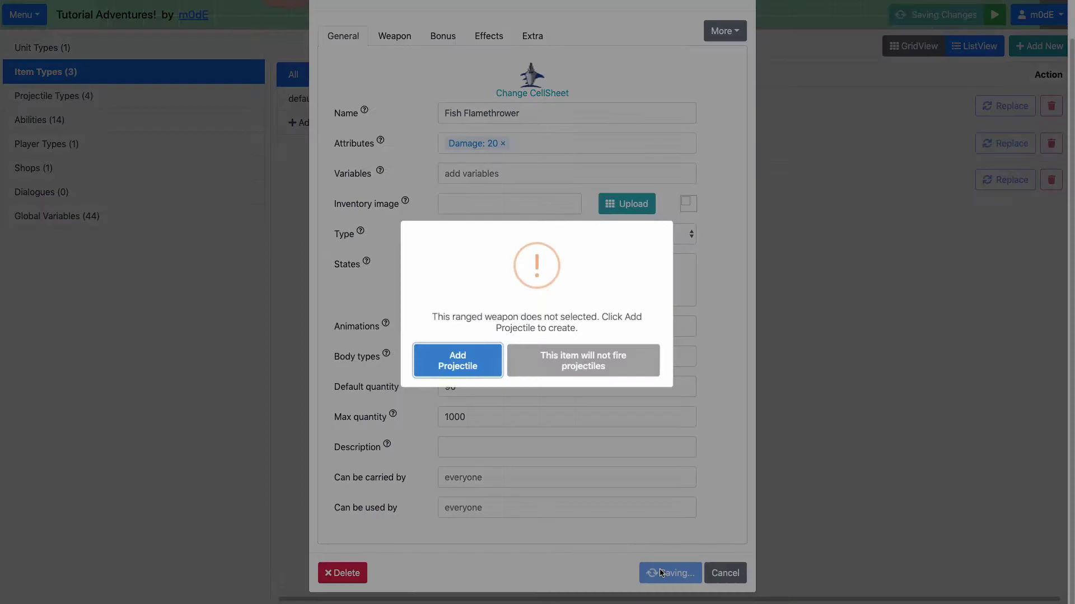
{"action": "left_click", "coordinate": [464, 366]}
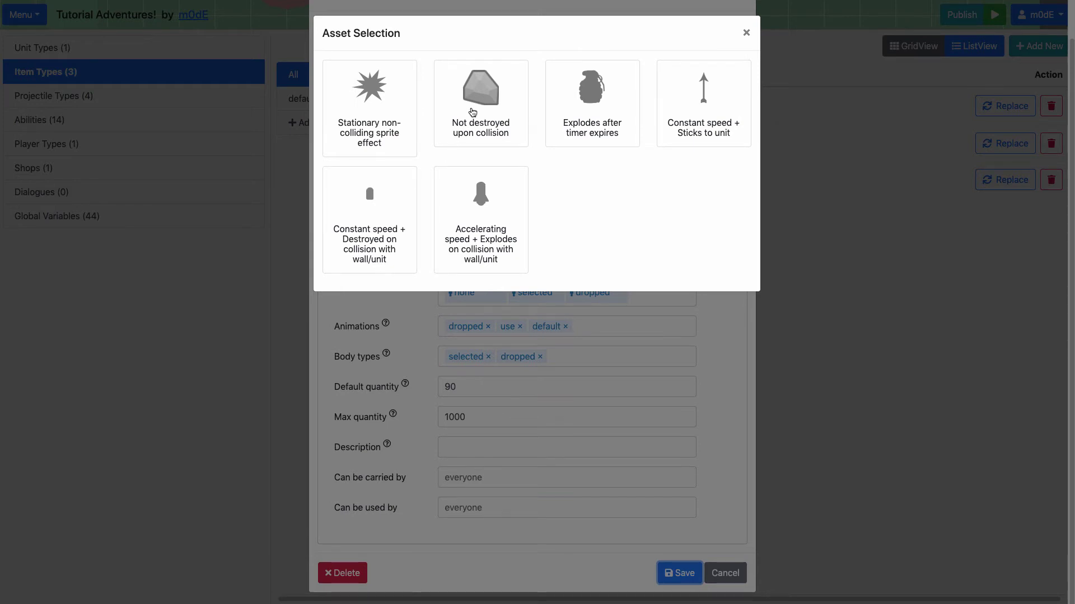
{"action": "left_click", "coordinate": [476, 106]}
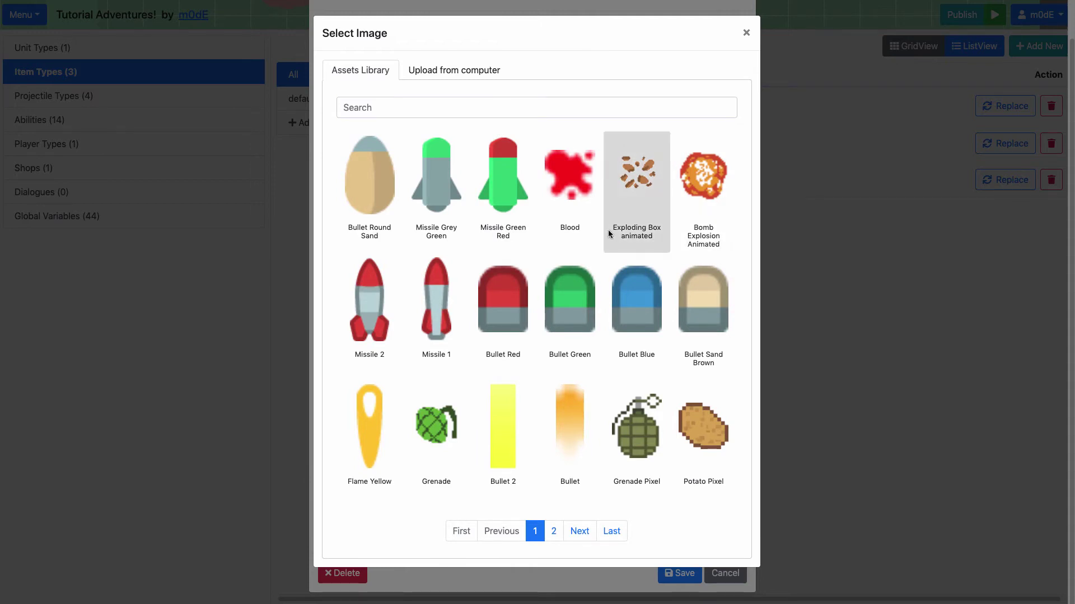
{"action": "left_click", "coordinate": [555, 534]}
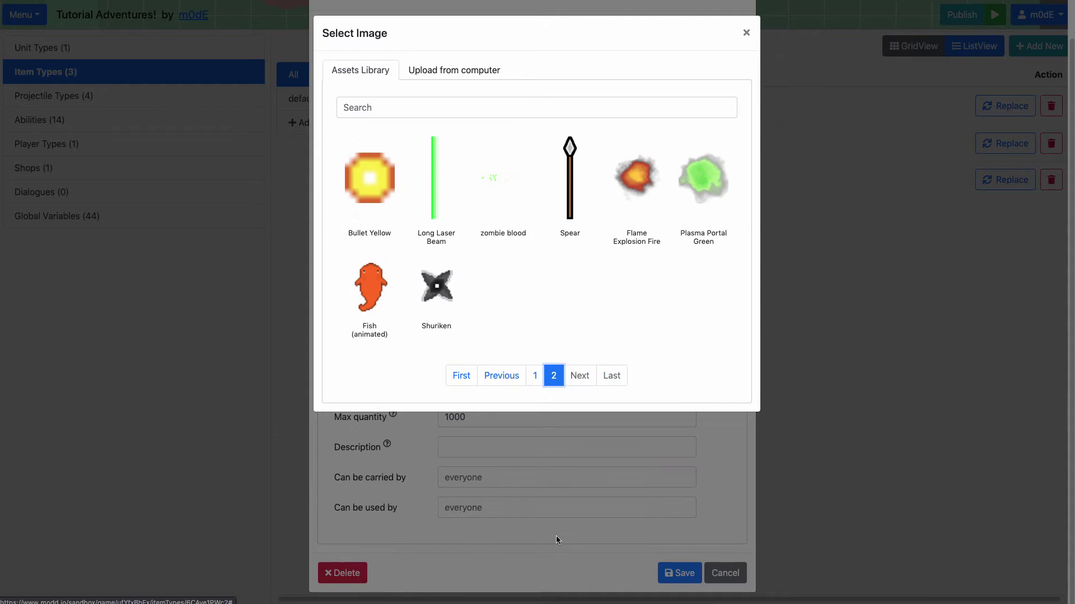
{"action": "left_click", "coordinate": [644, 178]}
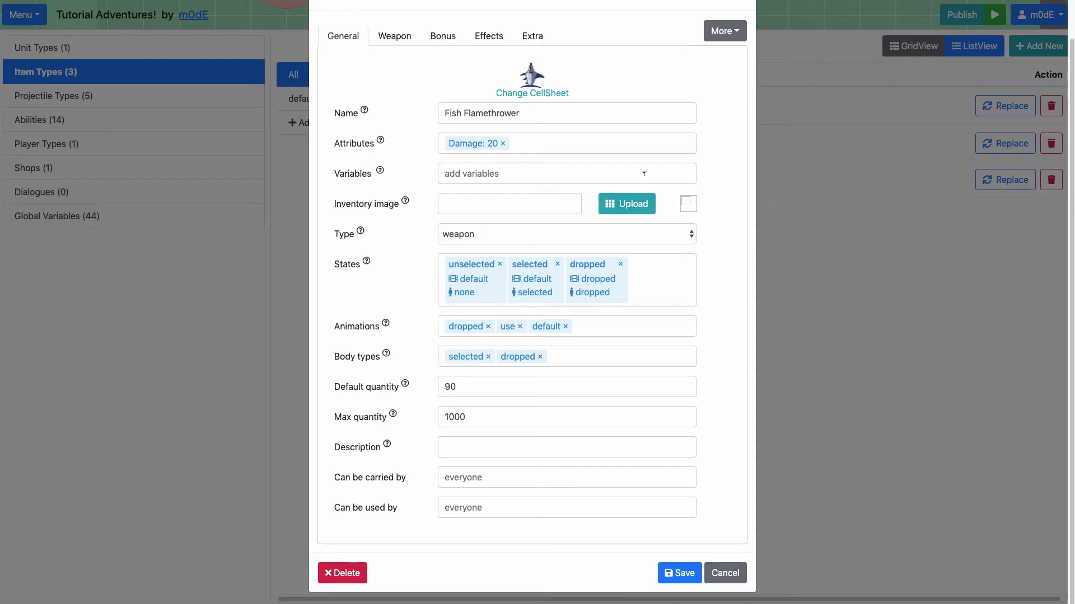
{"action": "left_click", "coordinate": [682, 574]}
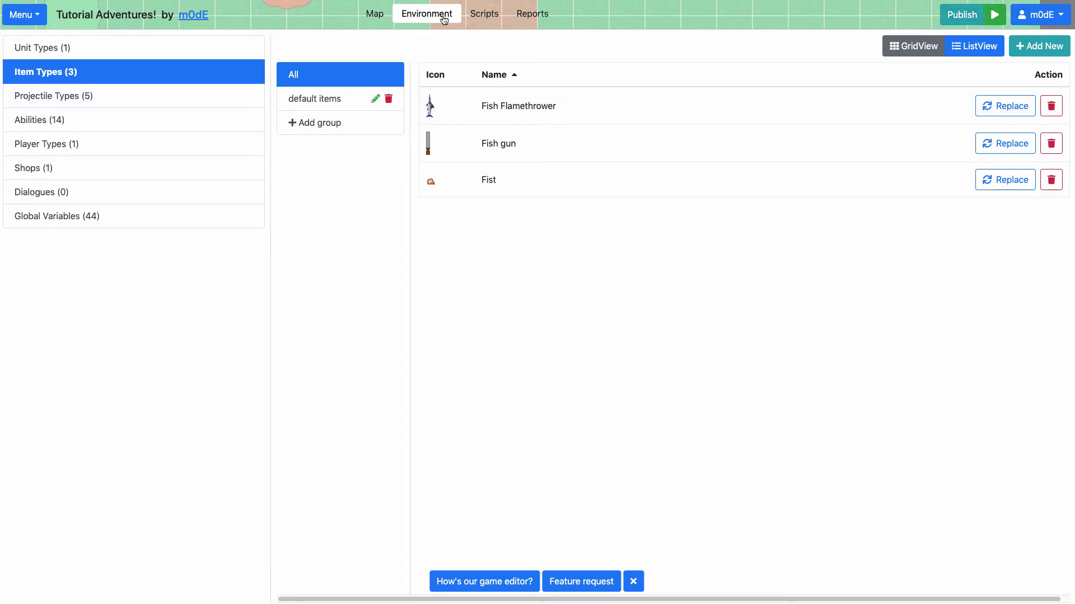
- Duplicate the Fish gun give-item action in the player joins game script
{"action": "left_click", "coordinate": [478, 15]}
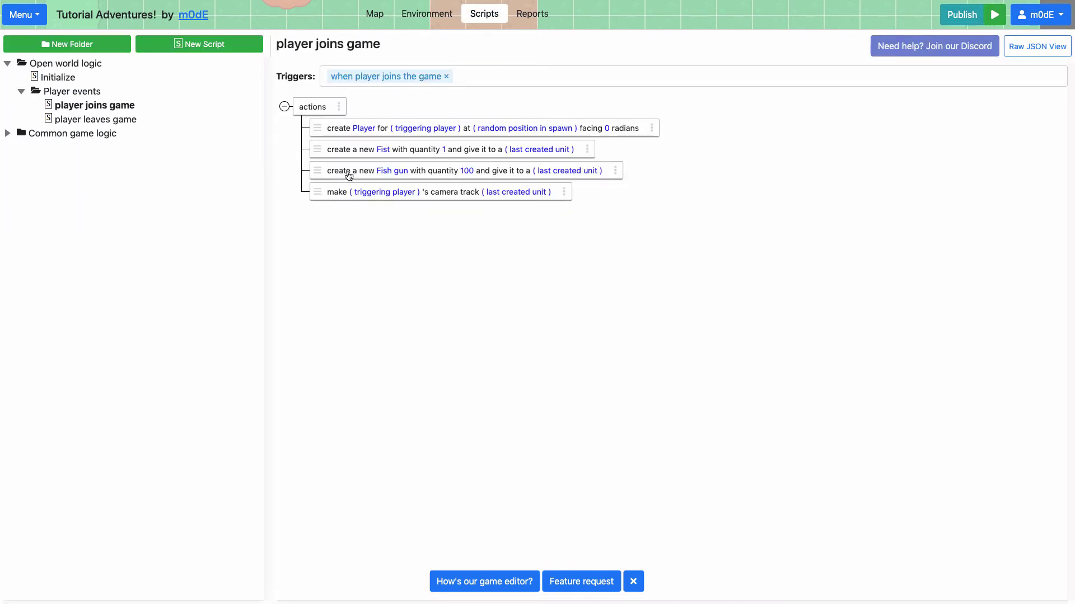
{"action": "right_click", "coordinate": [348, 176]}
{"action": "left_click", "coordinate": [364, 207]}
{"action": "right_click", "coordinate": [354, 174]}
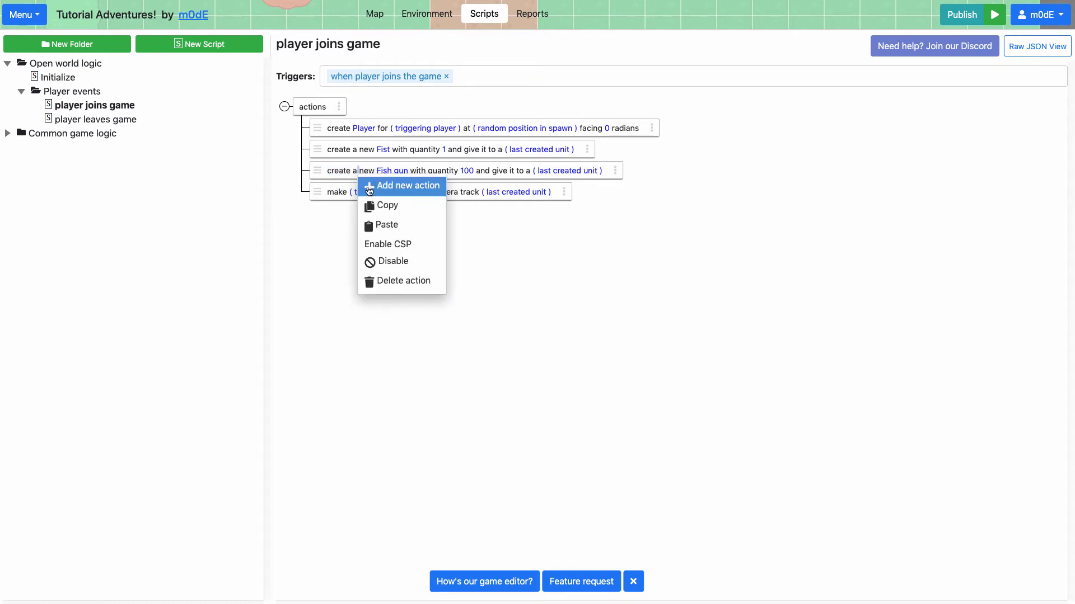
{"action": "left_click", "coordinate": [369, 223]}
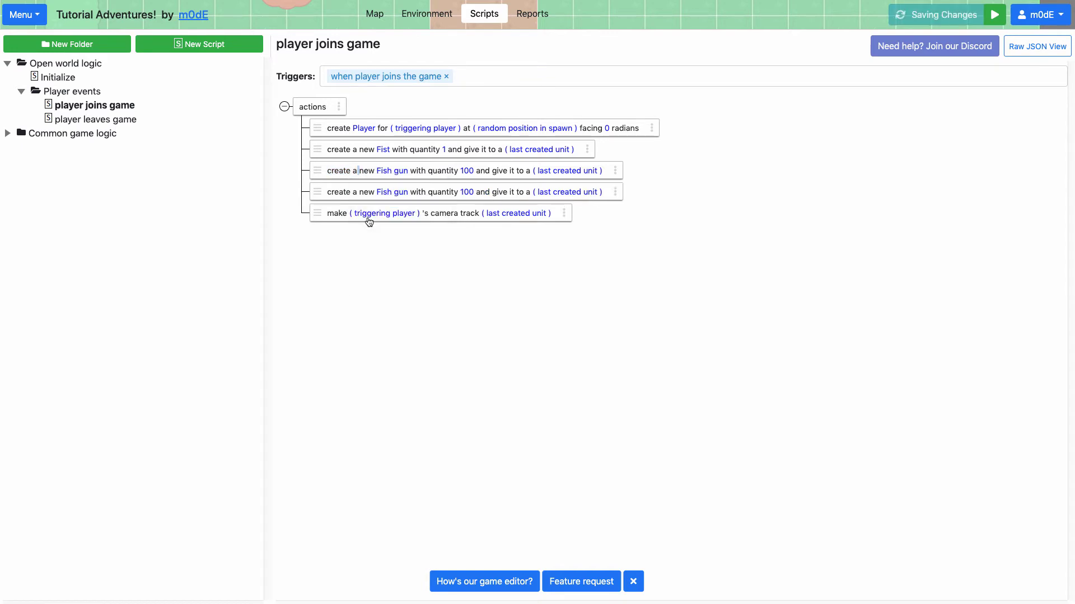
- Change the duplicated action's item type to Fish Flamethrower, keeping quantity 100
{"action": "left_click", "coordinate": [385, 194]}
{"action": "left_click", "coordinate": [405, 155]}
{"action": "left_click", "coordinate": [426, 103]}
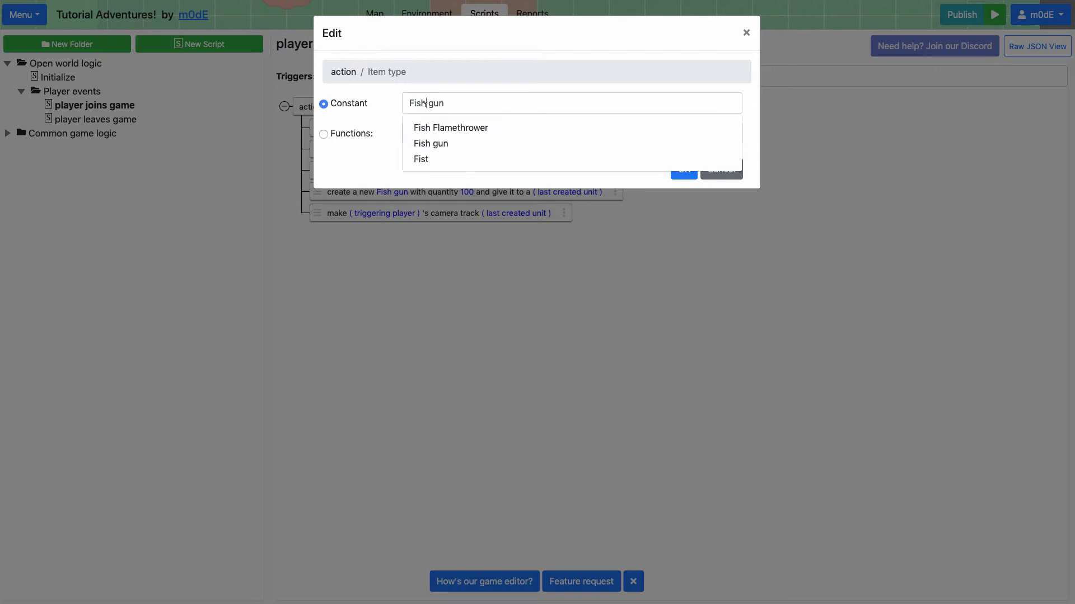
{"action": "left_click", "coordinate": [450, 128]}
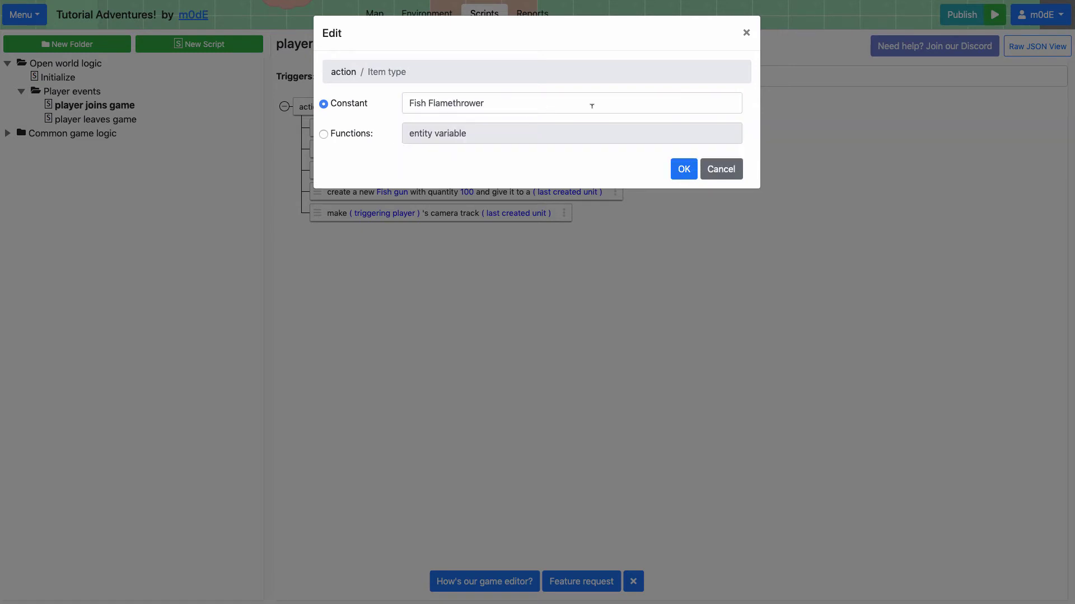
{"action": "left_click", "coordinate": [684, 169]}
{"action": "left_click", "coordinate": [681, 185]}
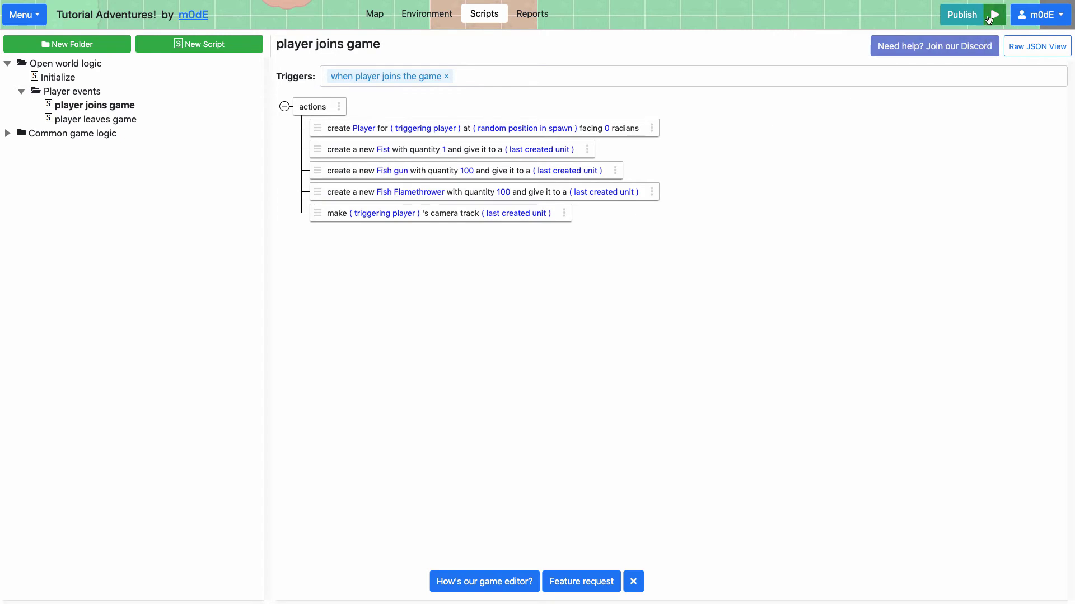
- Re-publish the game and join the live server to play
{"action": "left_click", "coordinate": [962, 15]}
{"action": "left_click", "coordinate": [598, 221]}
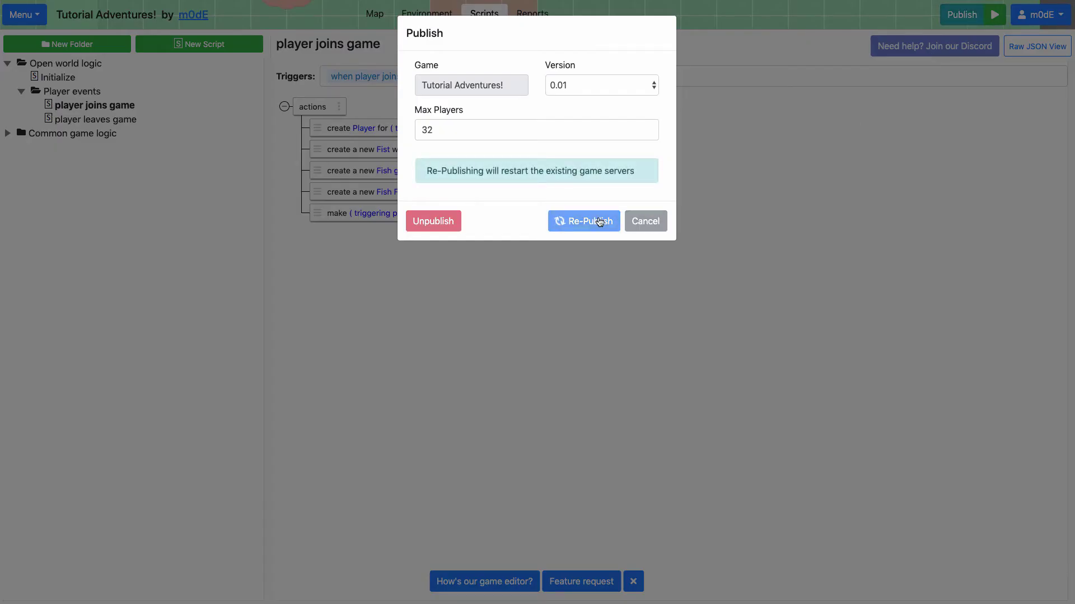
{"action": "left_click", "coordinate": [552, 247]}
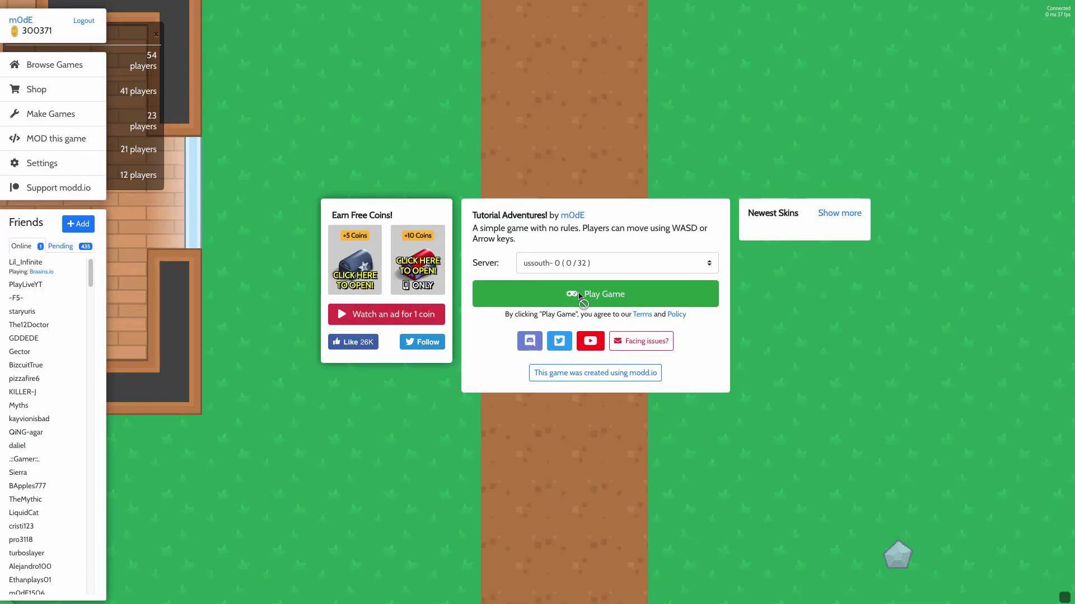
{"action": "left_click", "coordinate": [580, 295]}
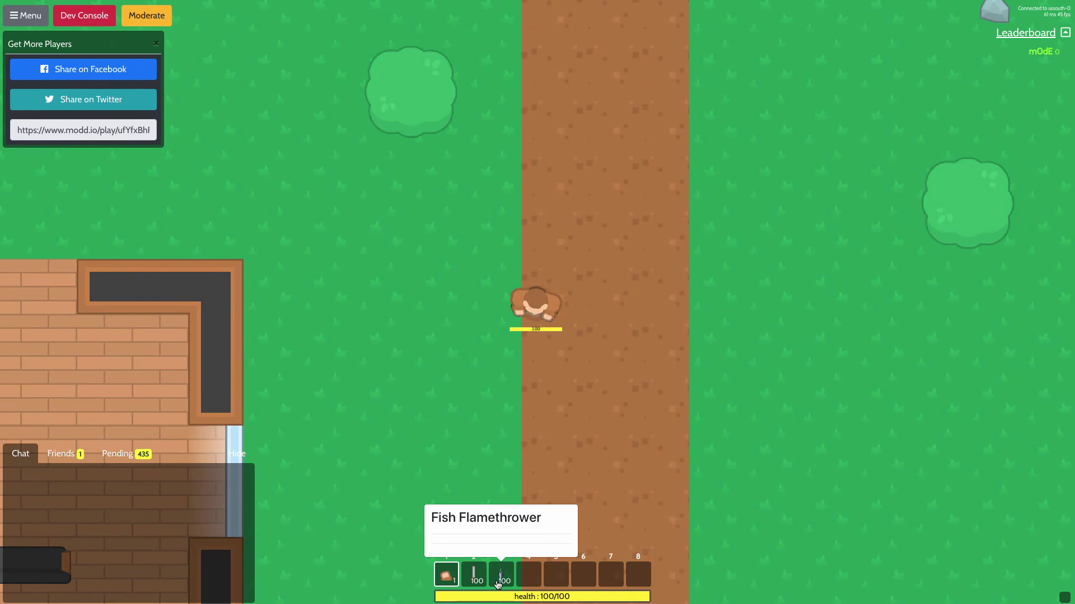
- Equip the Fish Flamethrower from hotbar slot 3 and fire flames while walking with WASD
{"action": "left_click", "coordinate": [501, 575]}
{"action": "key", "text": "s"}
{"action": "key", "text": "d"}
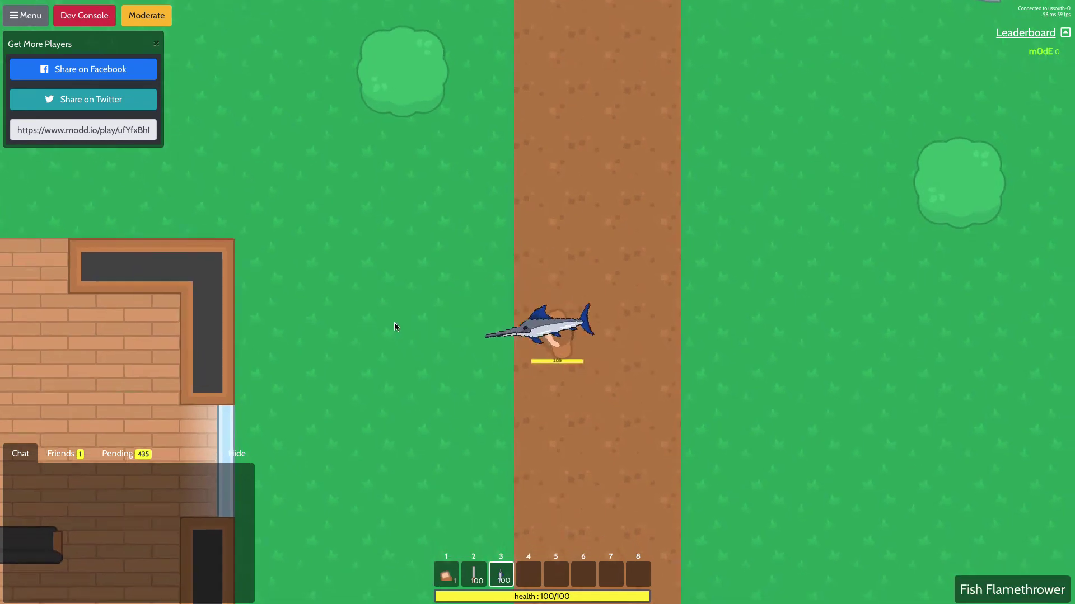
{"action": "key", "text": "a"}
{"action": "key", "text": "w"}
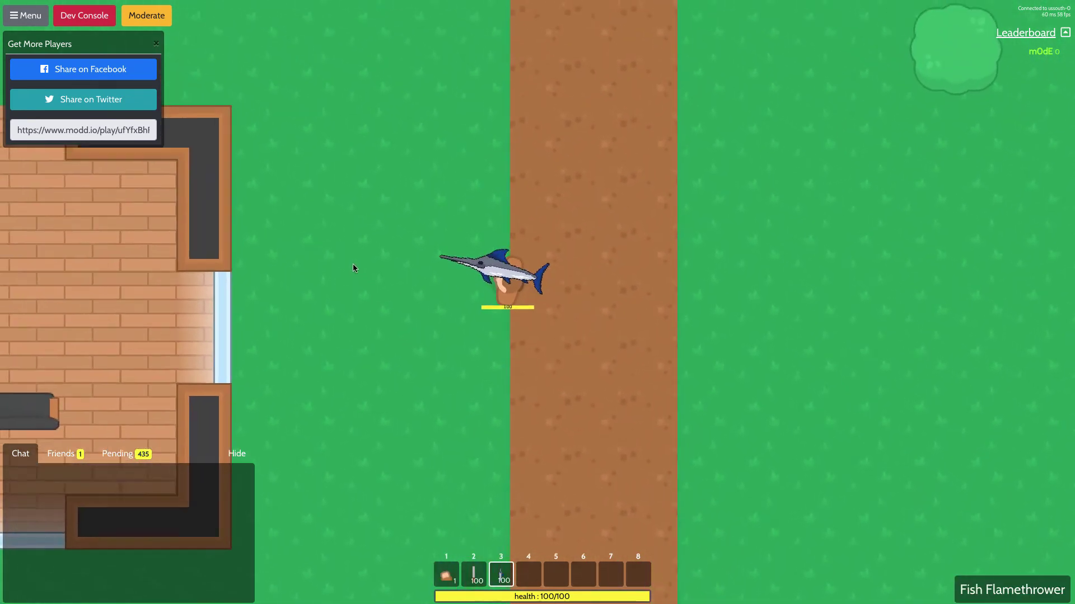
{"action": "mouse_move", "coordinate": [352, 266]}
{"action": "left_mouse_down"}
{"action": "mouse_move", "coordinate": [366, 338]}
{"action": "mouse_move", "coordinate": [372, 209]}
{"action": "mouse_move", "coordinate": [321, 386]}
{"action": "mouse_move", "coordinate": [291, 291]}
{"action": "mouse_move", "coordinate": [290, 355]}
{"action": "mouse_move", "coordinate": [281, 286]}
{"action": "left_mouse_up"}
{"action": "key", "text": "w"}
{"action": "key", "text": "d"}
{"action": "key", "text": "a"}
{"action": "key", "text": "w"}
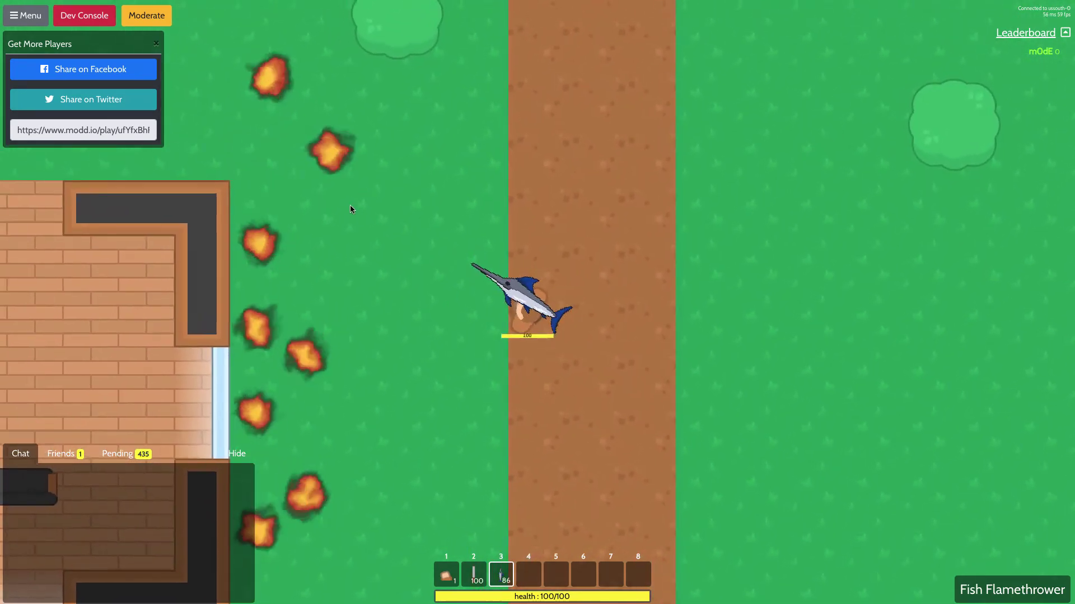
{"action": "key", "text": "s"}
{"action": "key", "text": "d"}
- Keep walking and shoot fireballs left, then return to the editor's Environment settings
{"action": "key", "text": "w"}
{"action": "key", "text": "a"}
{"action": "key", "text": "s"}
{"action": "key", "text": "d"}
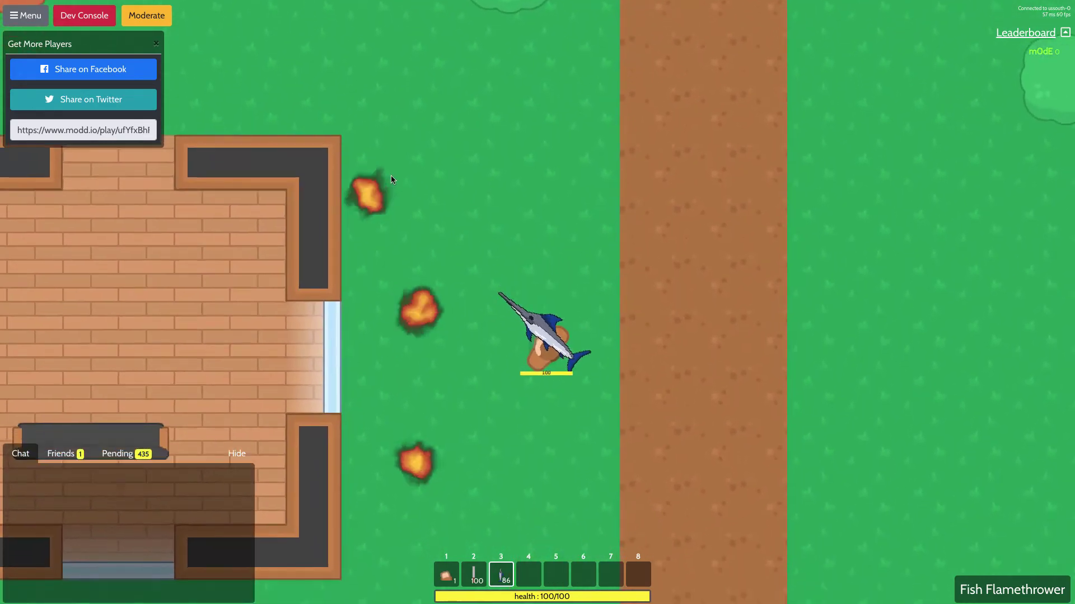
{"action": "key", "text": "a"}
{"action": "key", "text": "w"}
{"action": "key", "text": "d"}
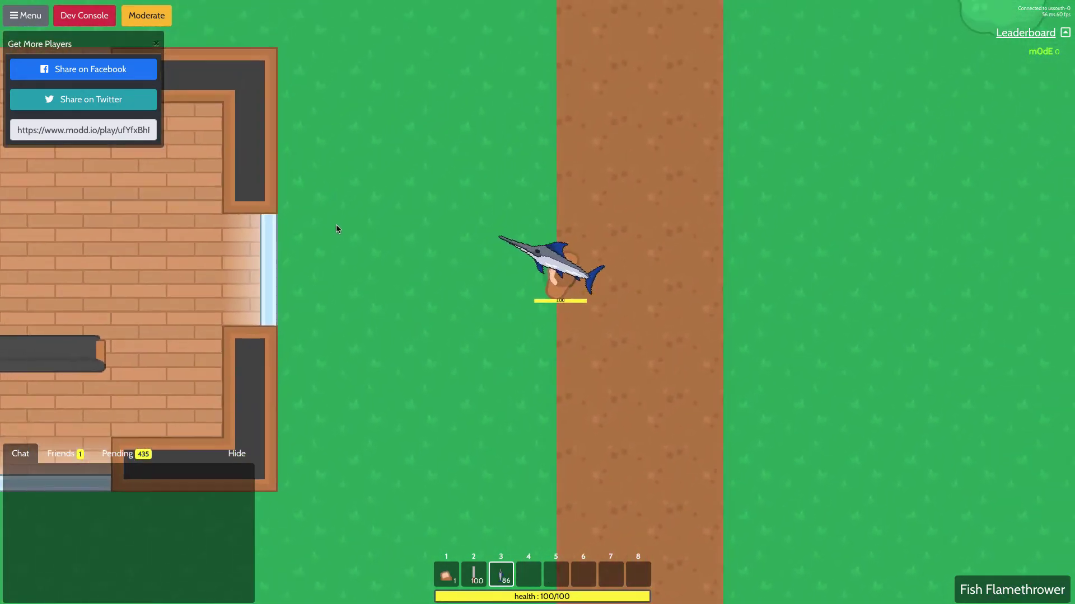
{"action": "left_click", "coordinate": [349, 292]}
{"action": "left_click", "coordinate": [349, 313]}
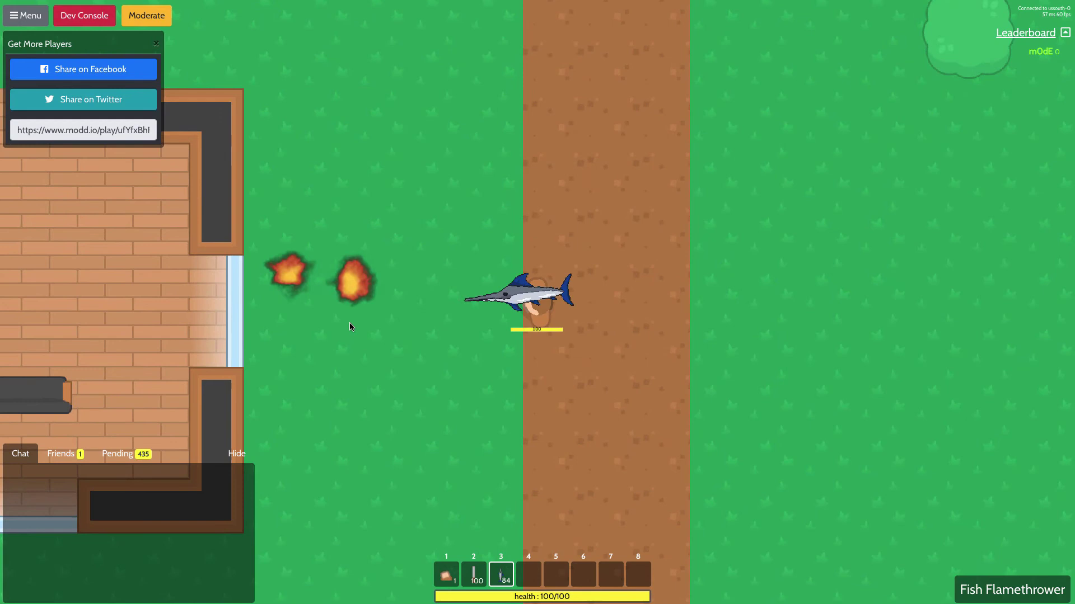
{"action": "key", "text": "a"}
{"action": "key", "text": "w"}
{"action": "key", "text": "s"}
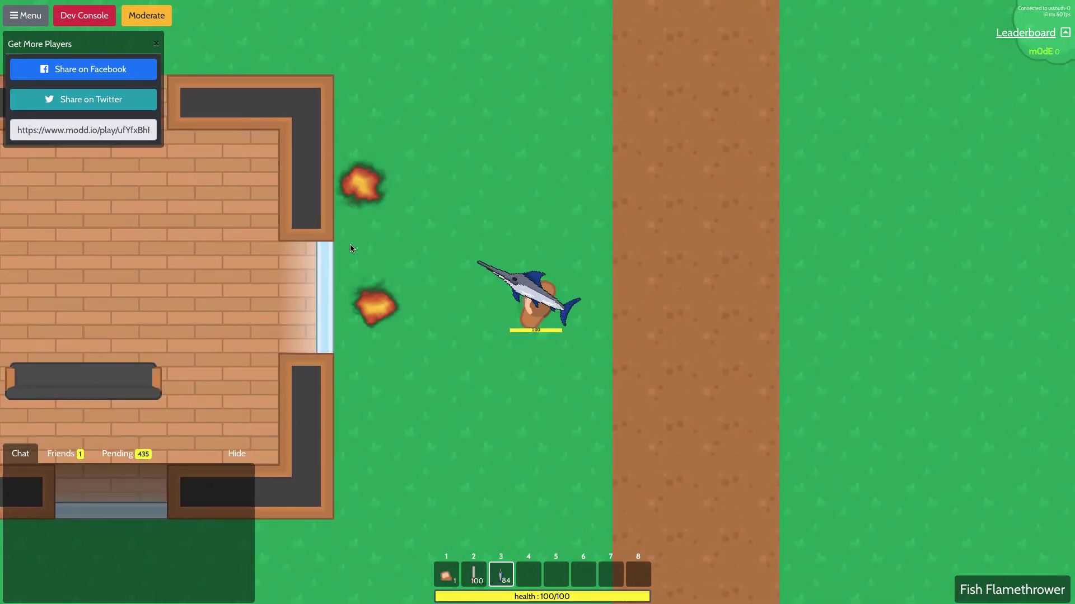
{"action": "key", "text": "w"}
{"action": "key", "text": "d"}
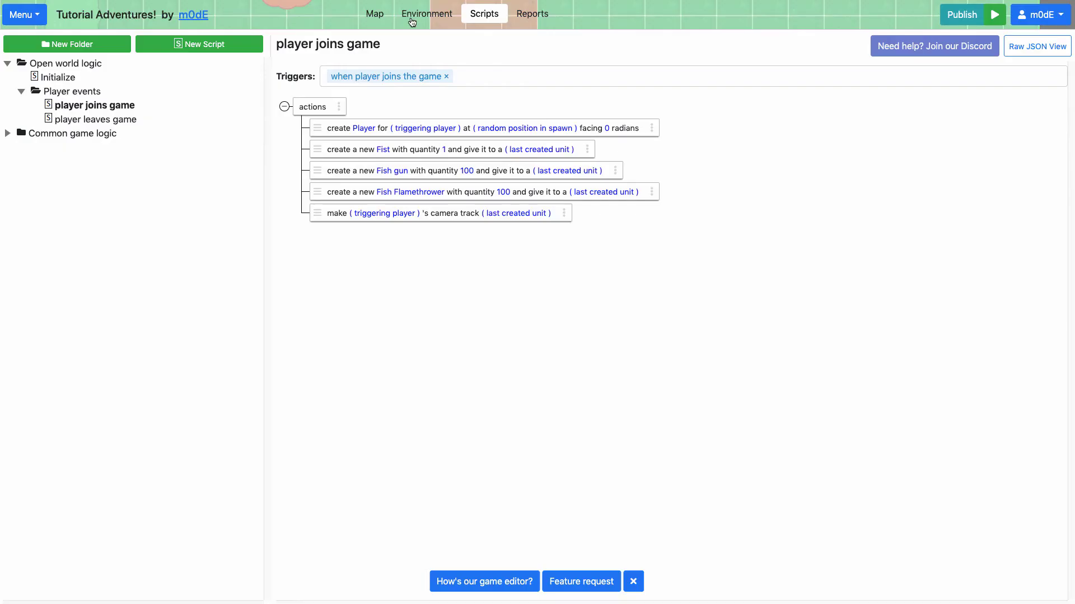
{"action": "left_click", "coordinate": [411, 19]}
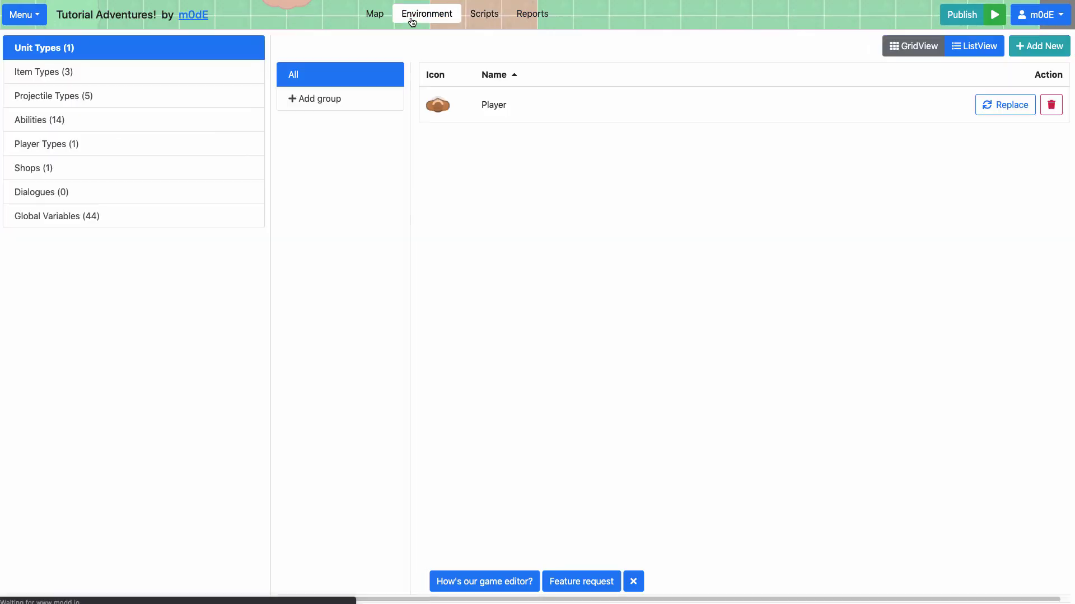
- Rename the new projectile type to Flame
{"action": "left_click", "coordinate": [88, 96]}
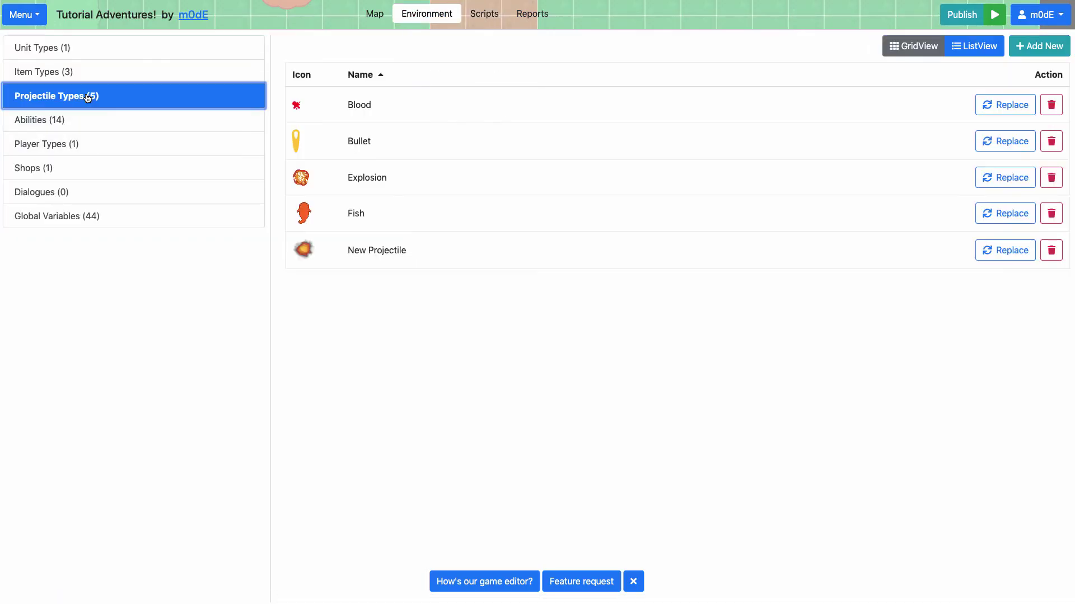
{"action": "left_click", "coordinate": [361, 250]}
{"action": "triple_click", "coordinate": [491, 152]}
{"action": "type", "text": "Flame"}
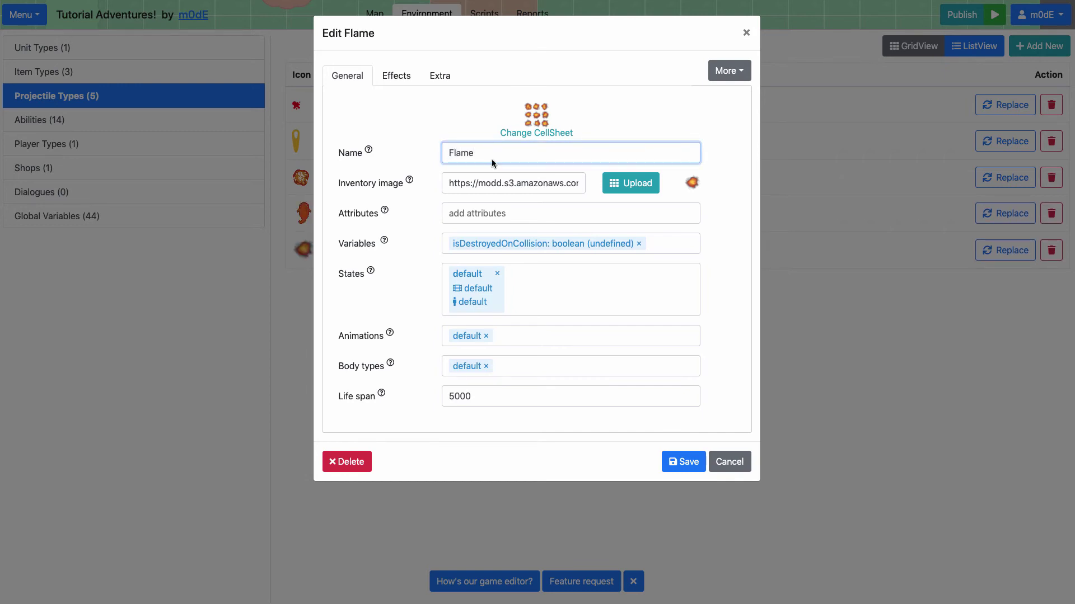
{"action": "key", "text": "Tab"}
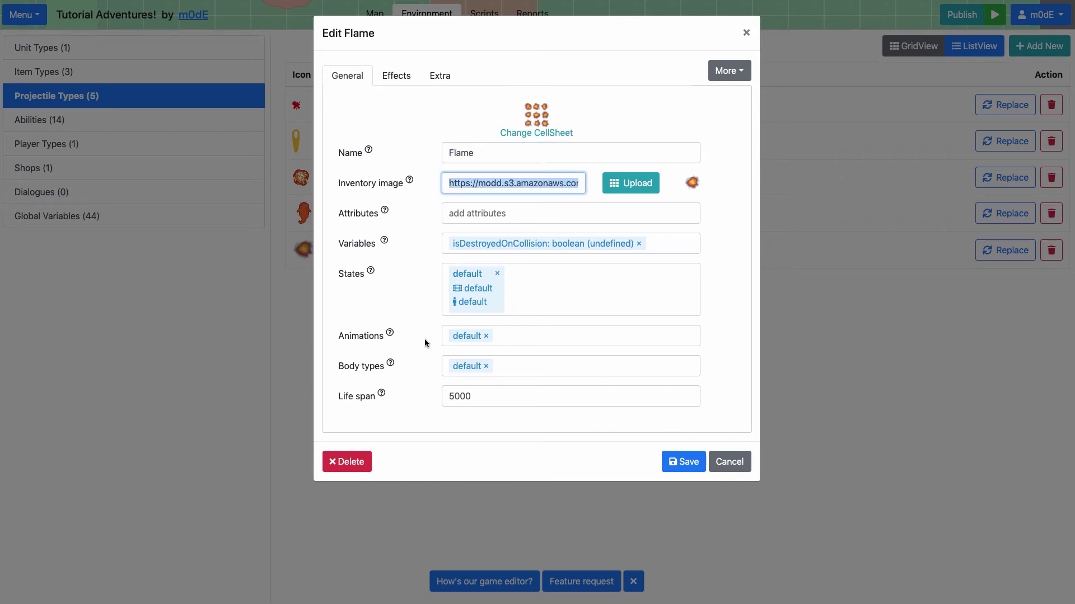
{"action": "left_click", "coordinate": [395, 330]}
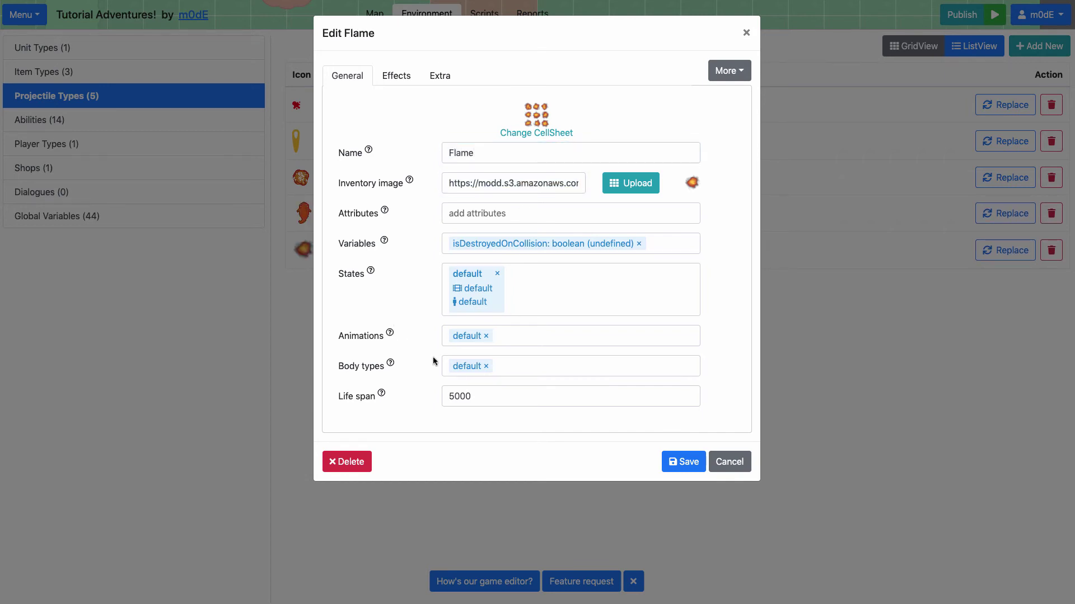
- Make Flame's default body a sensor with linear damping 5 and save the body settings
{"action": "left_click", "coordinate": [468, 368]}
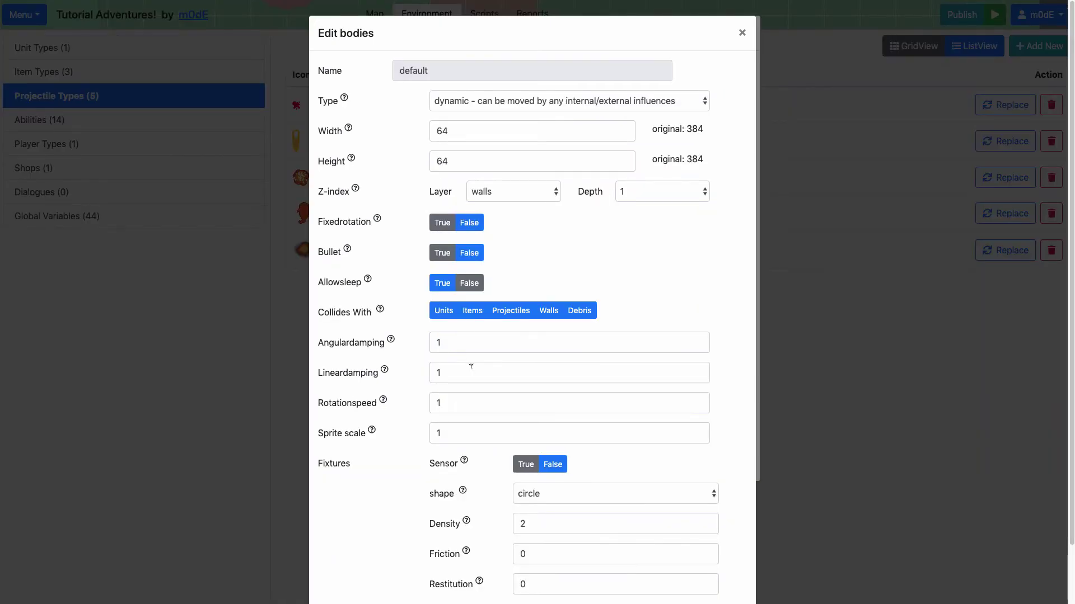
{"action": "scroll", "coordinate": [643, 277], "scroll_direction": "down", "scroll_amount": 3}
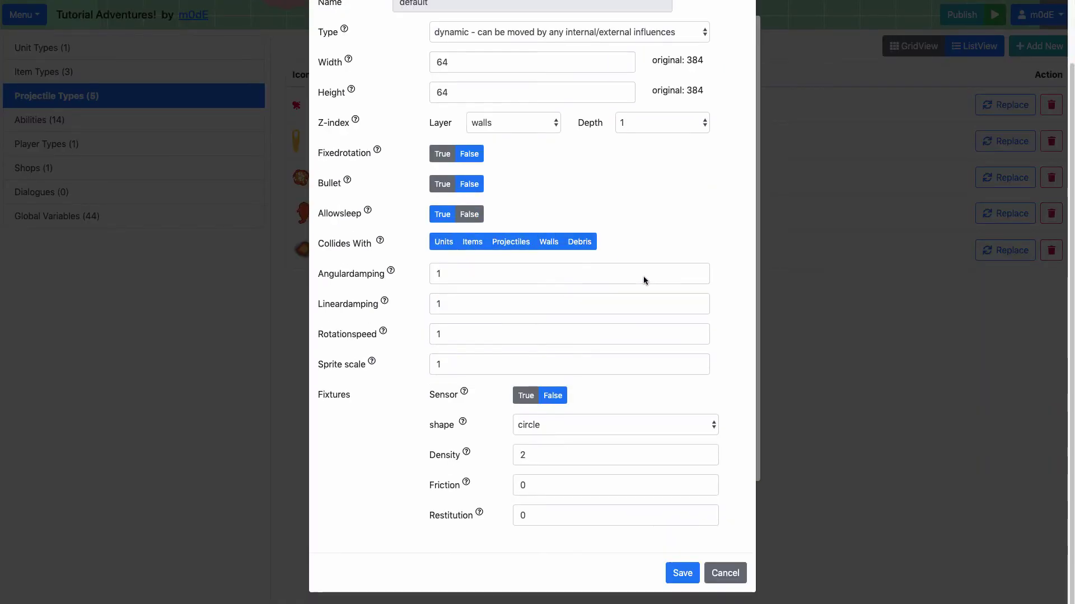
{"action": "left_click", "coordinate": [518, 397]}
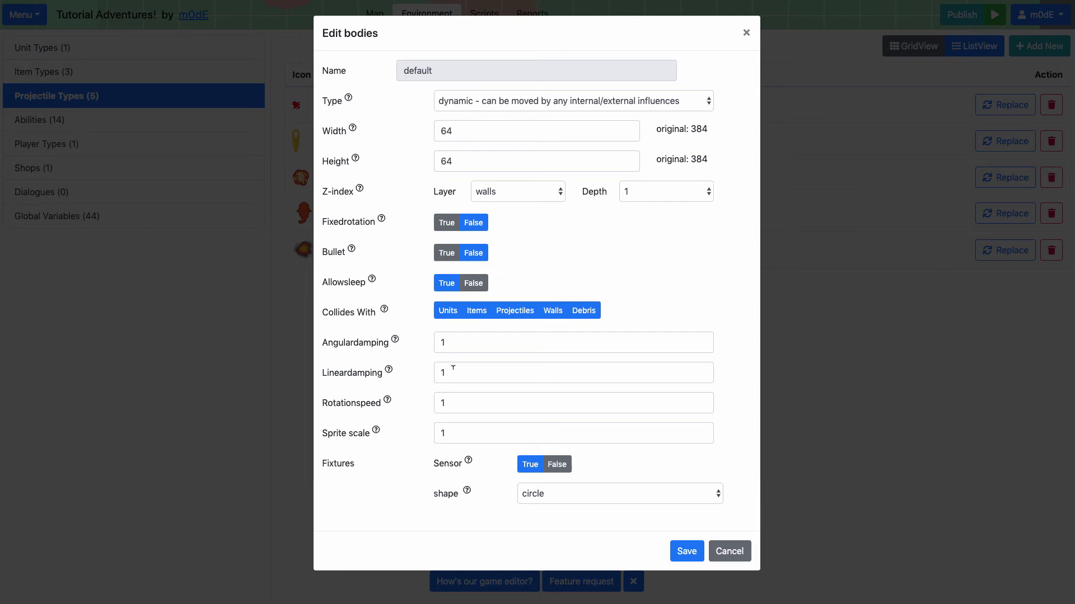
{"action": "left_click_drag", "start_coordinate": [453, 368], "coordinate": [431, 370]}
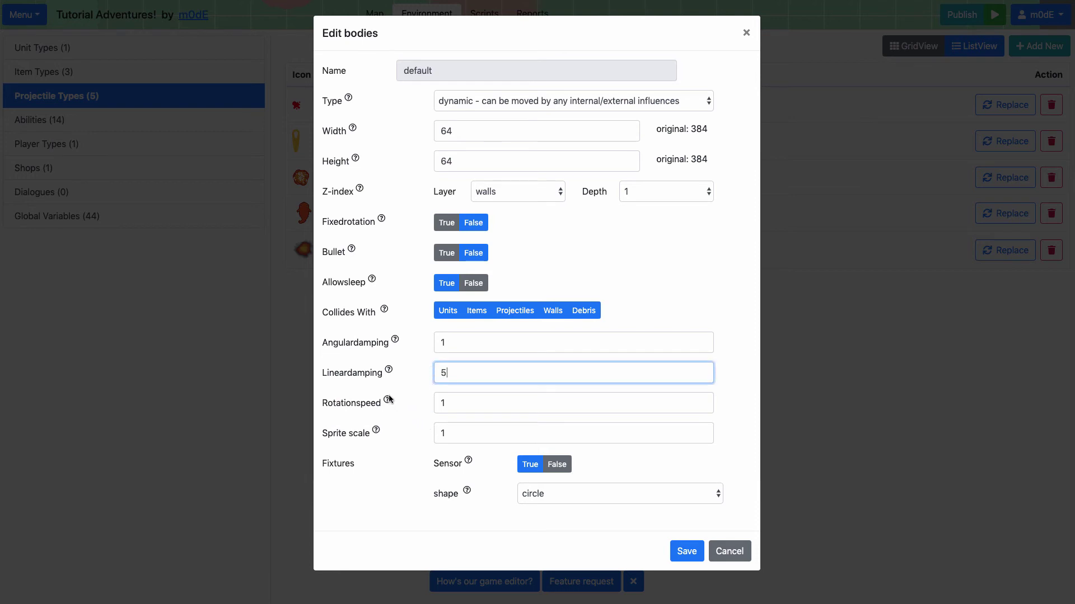
{"action": "left_click", "coordinate": [416, 387]}
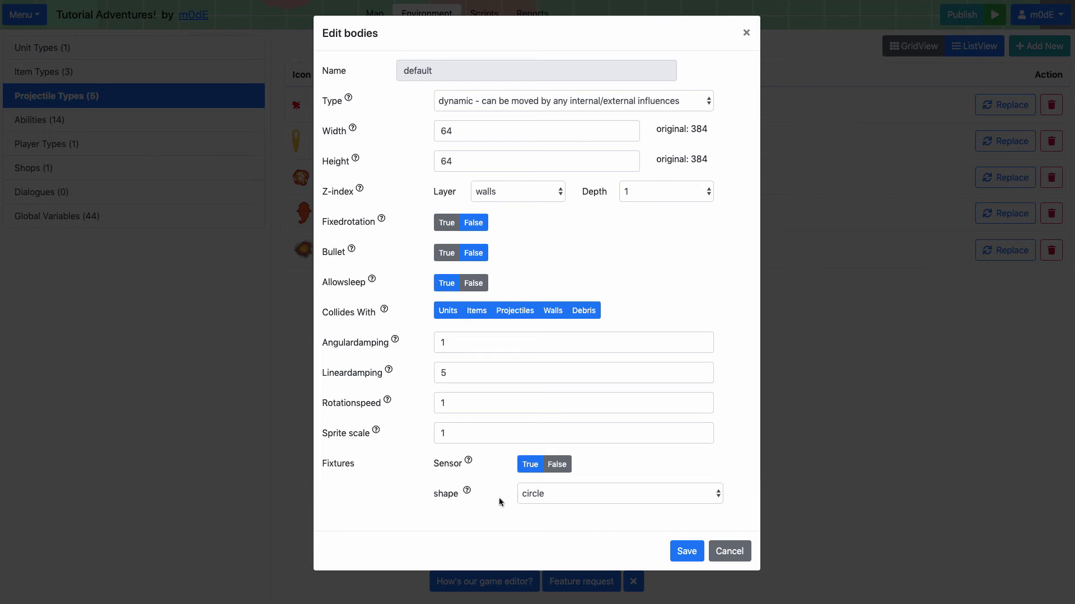
{"action": "left_click", "coordinate": [684, 550]}
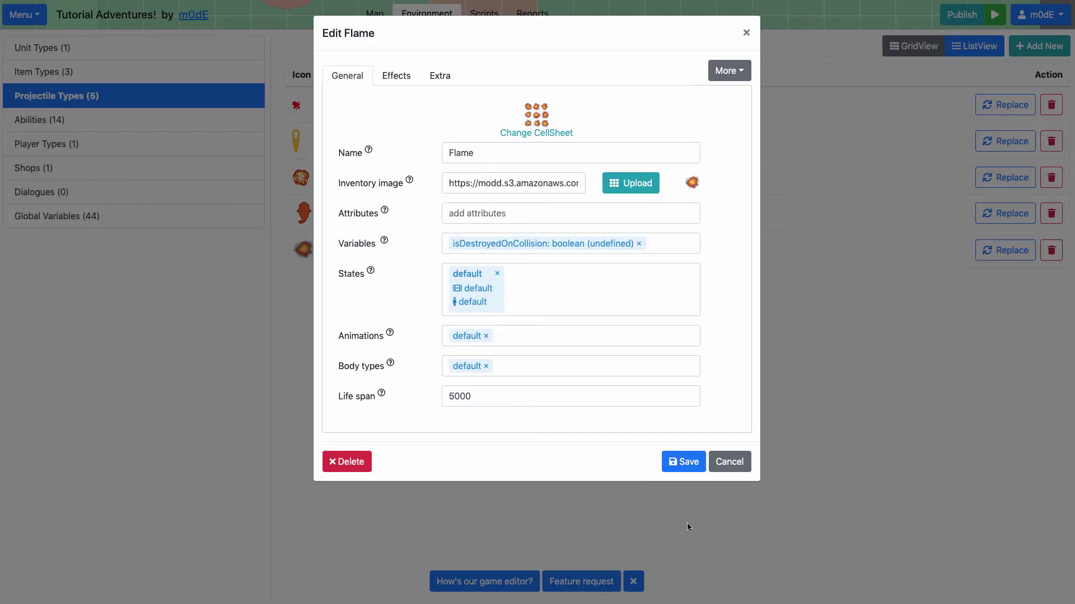
- Save the Flame projectile, re-publish the game and launch it live
{"action": "left_click", "coordinate": [678, 456]}
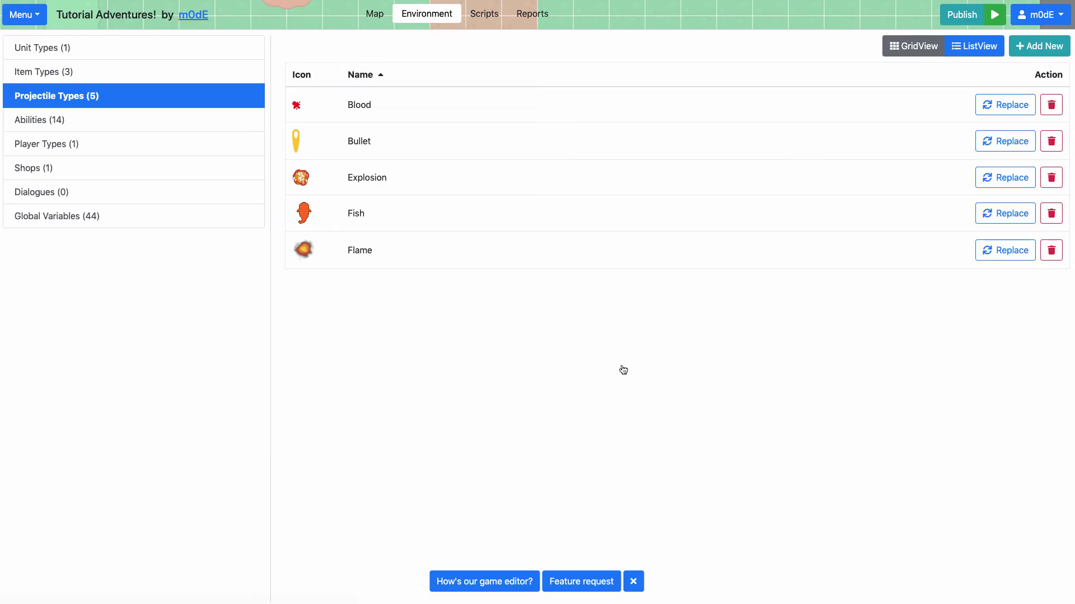
{"action": "left_click", "coordinate": [953, 14]}
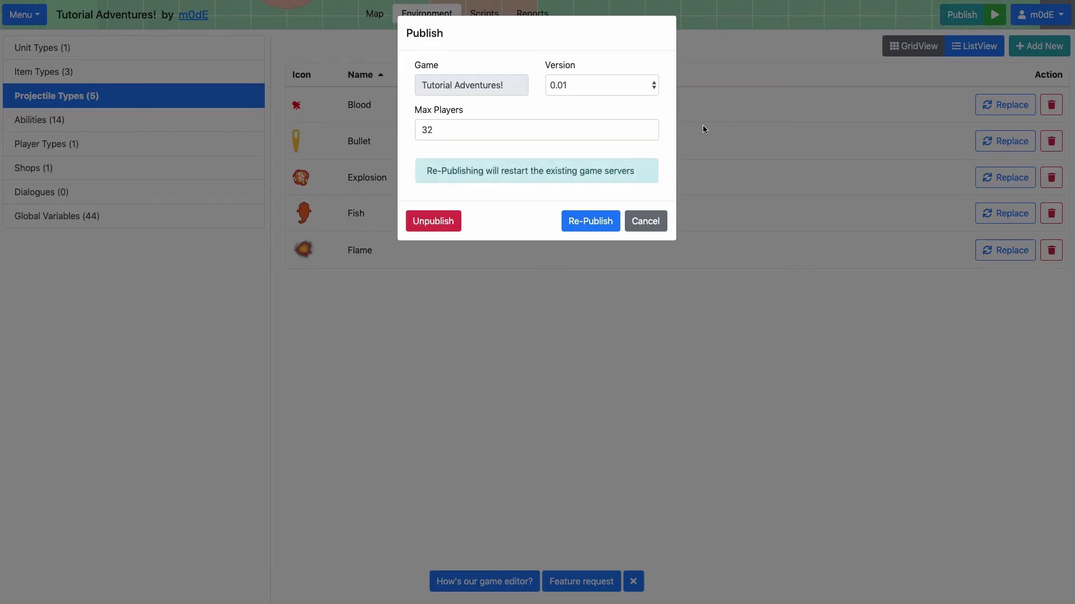
{"action": "left_click", "coordinate": [607, 223]}
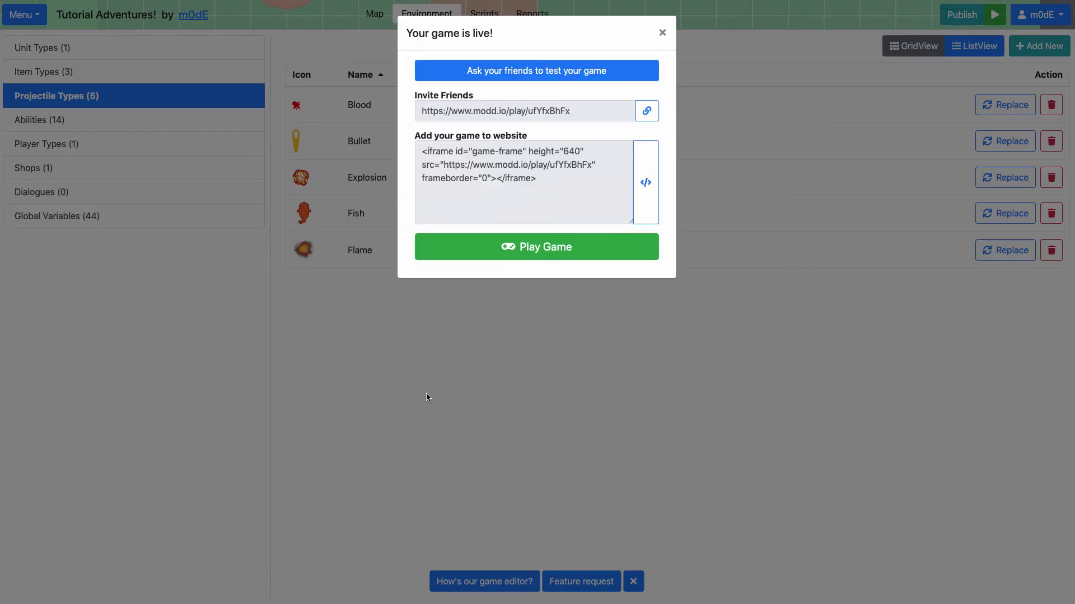
{"action": "left_click", "coordinate": [536, 247]}
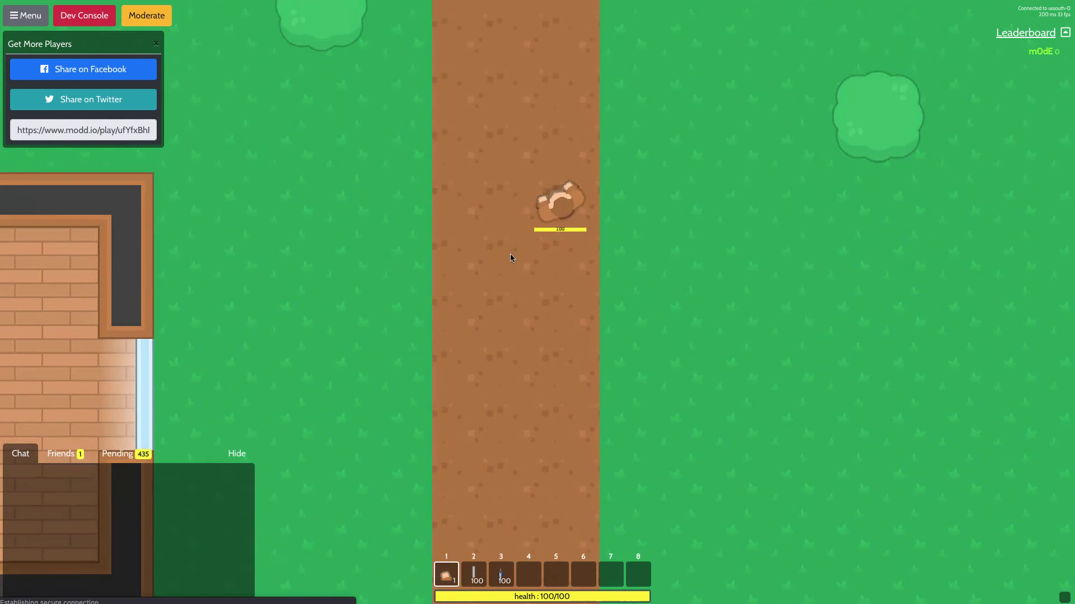
- Equip the Fish Flamethrower with key 3 and fire it while moving with WASD
{"action": "key", "text": "a"}
{"action": "key", "text": "w"}
{"action": "key", "text": "3"}
{"action": "key", "text": "s"}
{"action": "key", "text": "d"}
{"action": "left_click_drag", "start_coordinate": [395, 324], "coordinate": [370, 329]}
- Move the character around the map while firing the flamethrower's flames
{"action": "key", "text": "s"}
{"action": "key", "text": "a"}
{"action": "key", "text": "d"}
{"action": "key", "text": "w"}
{"action": "key", "text": "a"}
{"action": "key", "text": "s"}
{"action": "key", "text": "d"}
{"action": "key", "text": "s"}
{"action": "key", "text": "d"}
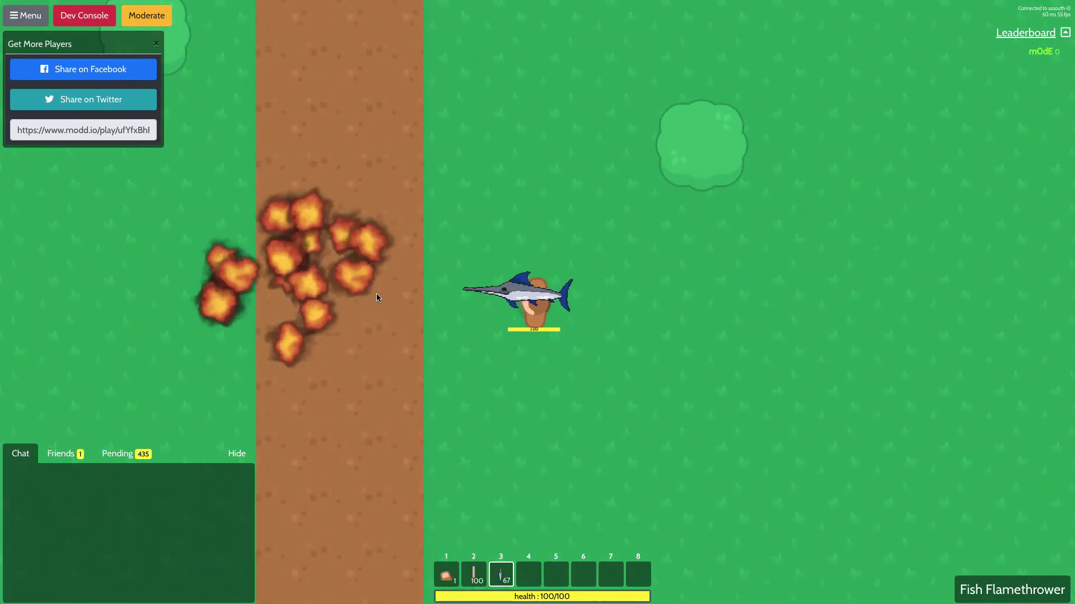
{"action": "key", "text": "w"}
{"action": "key", "text": "a"}
- Walk along the dirt path and fire a burst of flames
{"action": "key", "text": "d"}
{"action": "key", "text": "s"}
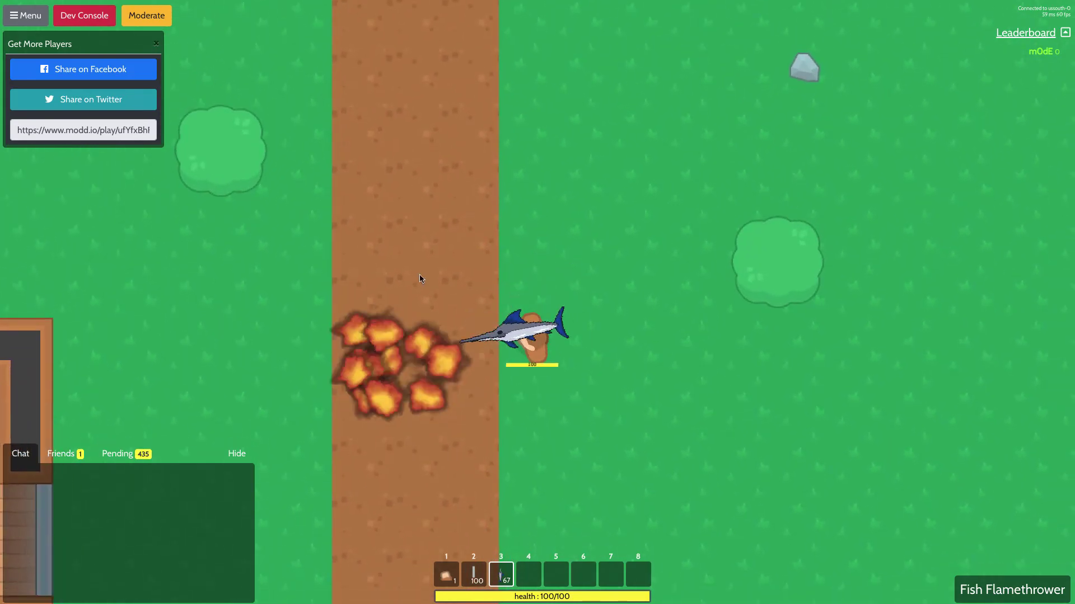
{"action": "key", "text": "a"}
{"action": "key", "text": "d"}
{"action": "key", "text": "w"}
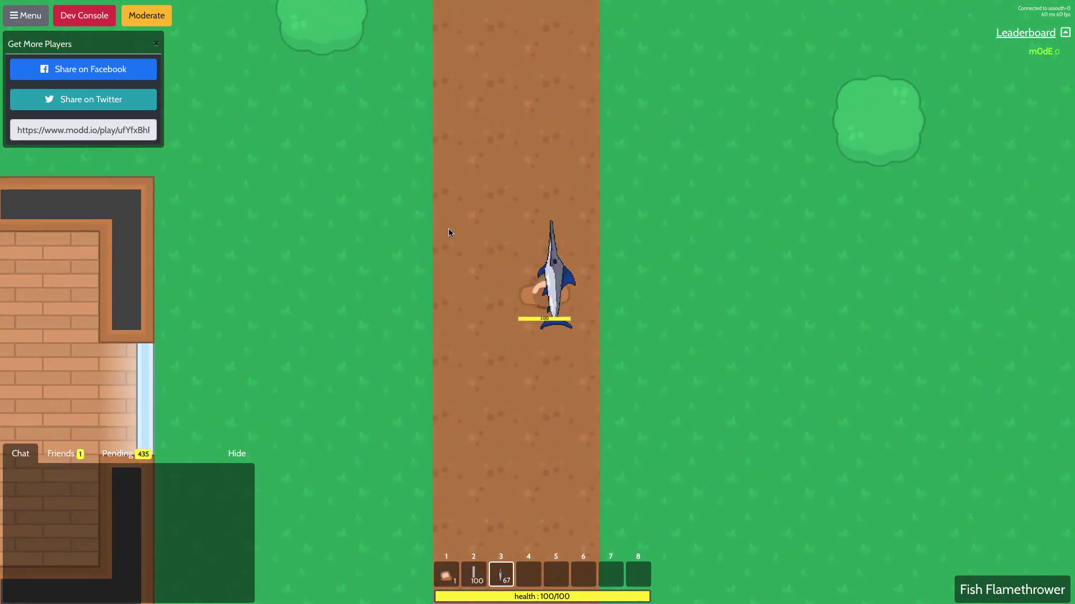
{"action": "key", "text": "a"}
{"action": "key", "text": "w"}
{"action": "key", "text": "s"}
{"action": "key", "text": "d"}
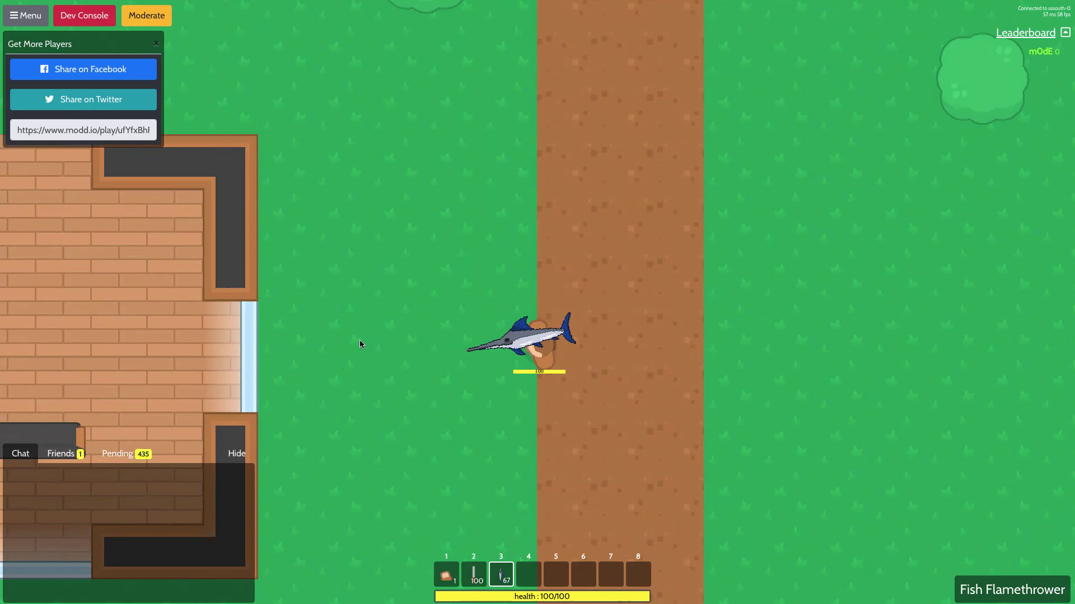
{"action": "key", "text": "w"}
{"action": "left_click", "coordinate": [347, 280]}
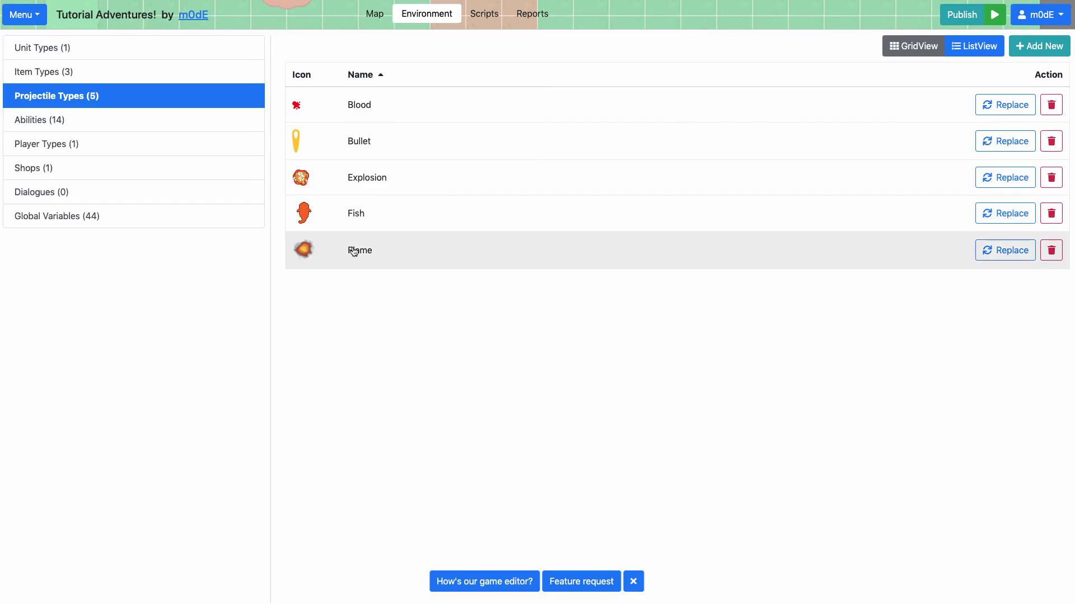
- Change the Flame projectile's life span from 5000 to 1000 and save it
{"action": "left_click", "coordinate": [354, 251]}
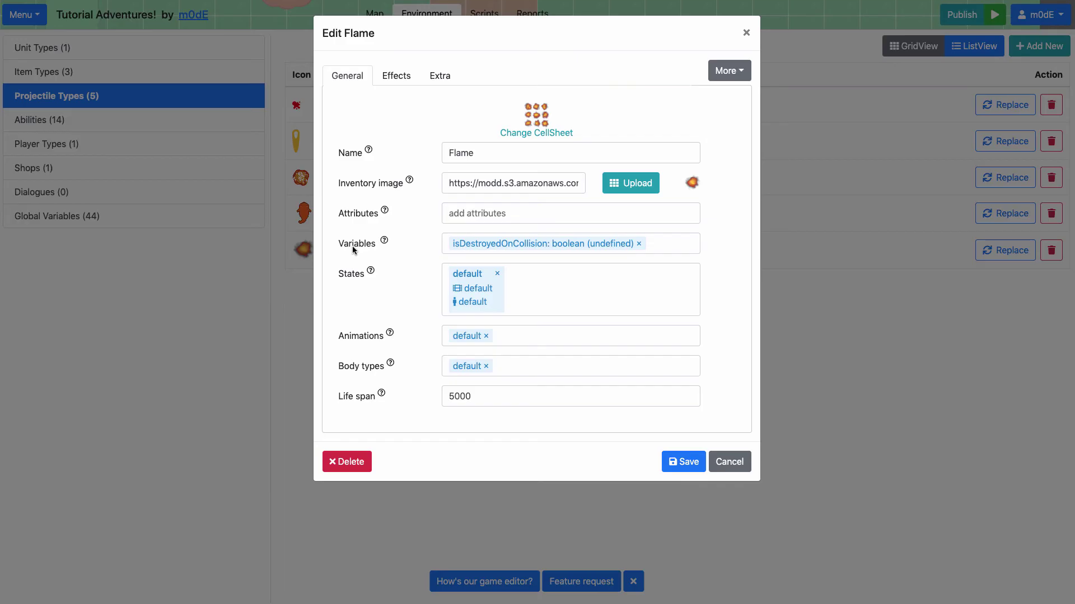
{"action": "double_click", "coordinate": [454, 393]}
{"action": "type", "text": "1000"}
{"action": "left_click", "coordinate": [681, 462]}
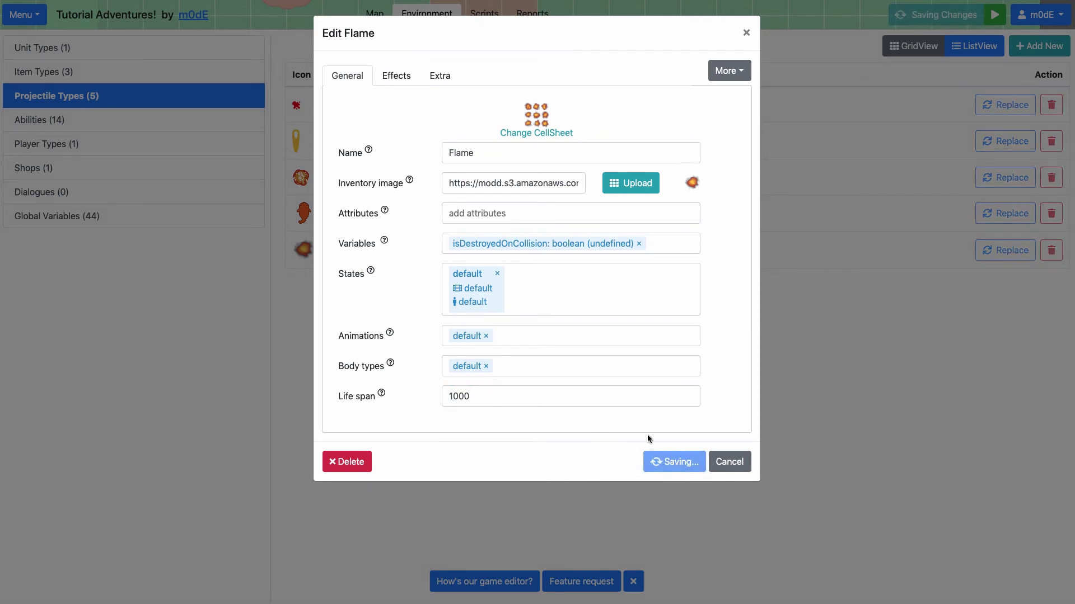
- Re-publish the game and launch it live again
{"action": "left_click", "coordinate": [961, 15]}
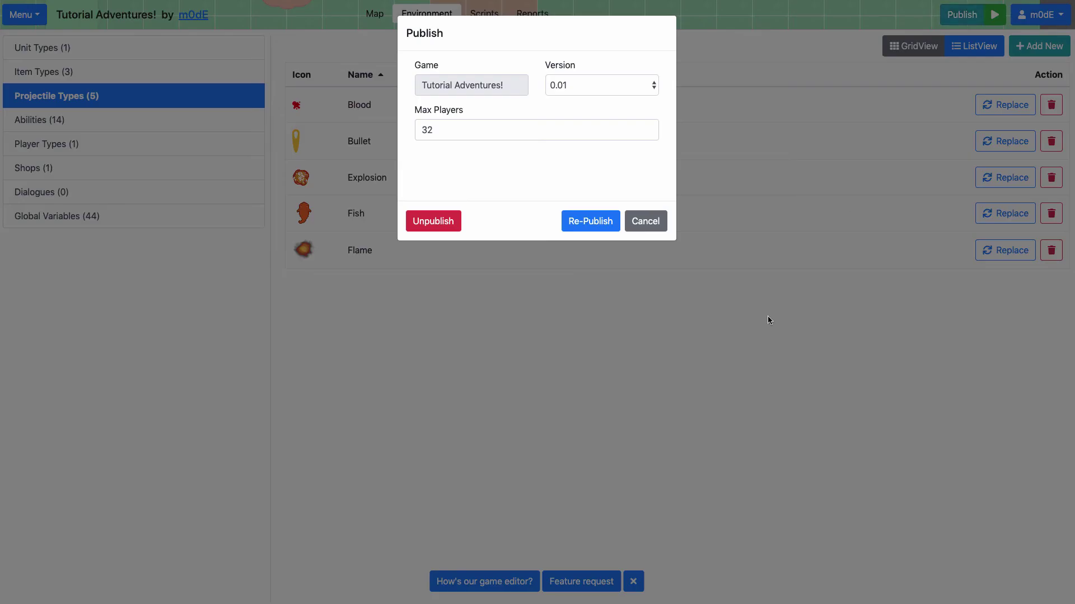
{"action": "left_click", "coordinate": [598, 228]}
{"action": "left_click", "coordinate": [559, 246]}
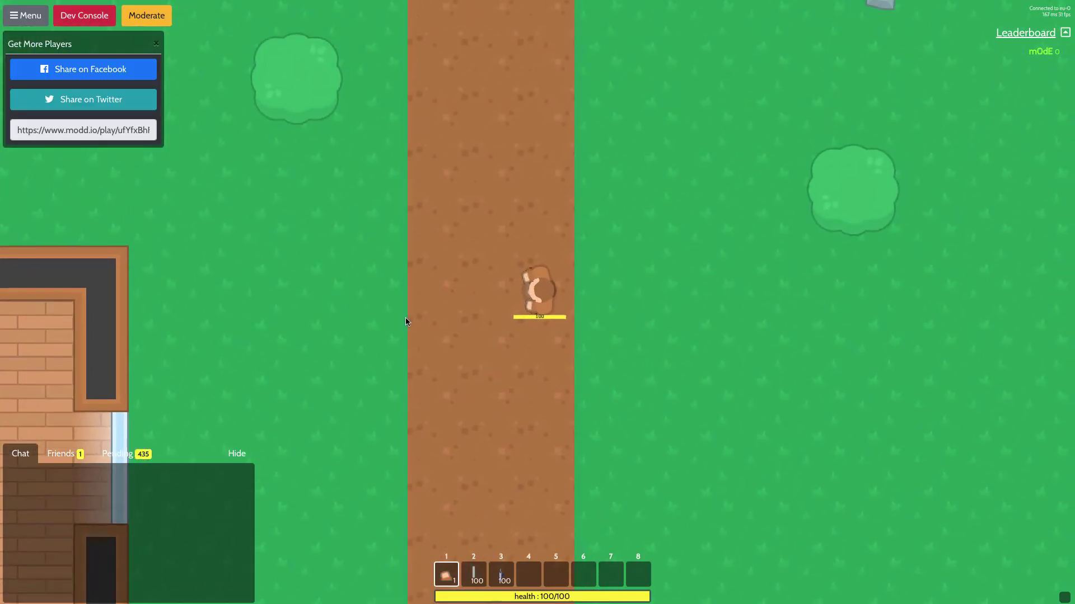
- Equip the Fish Flamethrower with key 3 and fire flames to check their shorter range
{"action": "key", "text": "s"}
{"action": "key", "text": "3"}
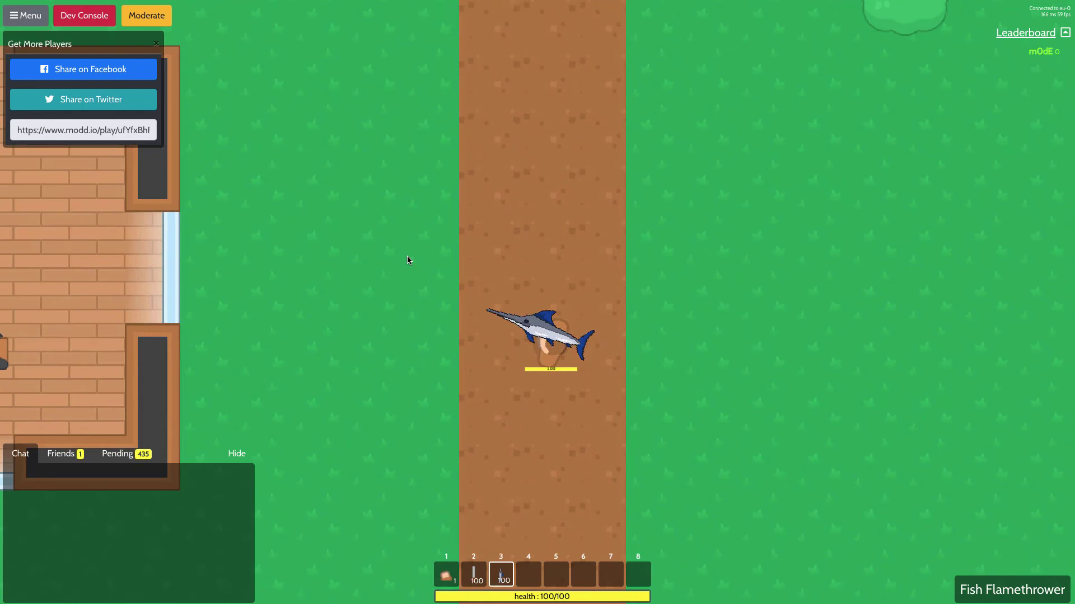
{"action": "left_click", "coordinate": [407, 258]}
{"action": "left_click", "coordinate": [406, 256]}
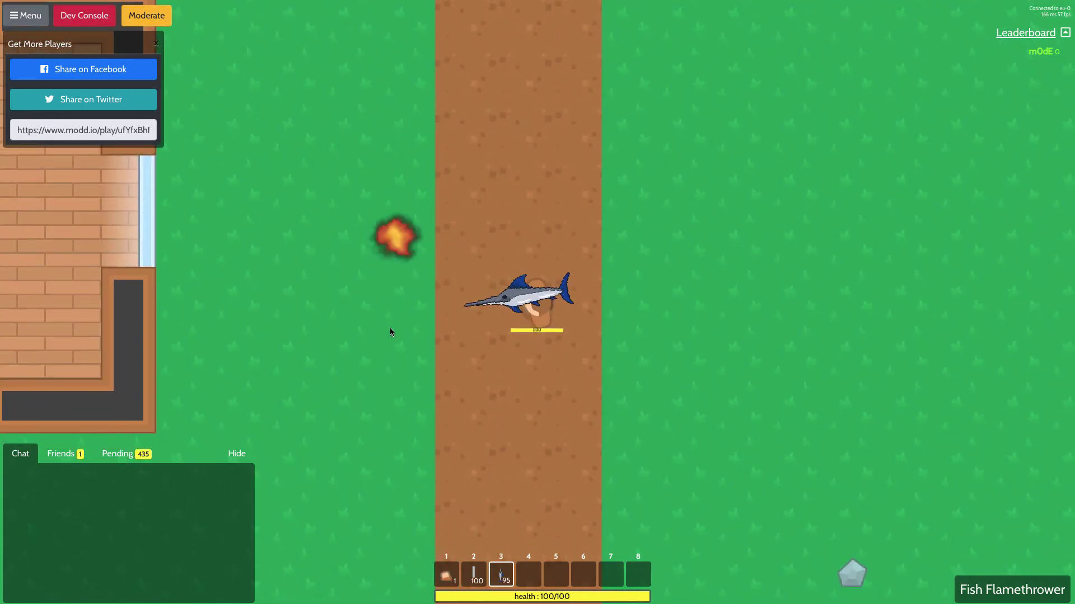
{"action": "left_click", "coordinate": [391, 327]}
{"action": "left_click", "coordinate": [395, 232]}
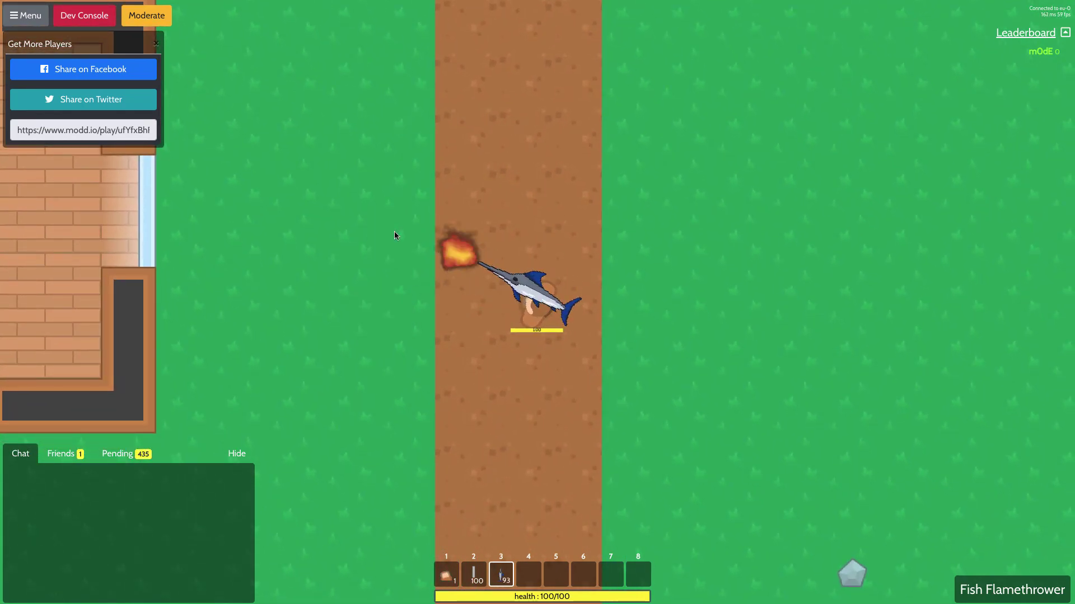
- Fire a stream of flames while moving the character around
{"action": "key", "text": "w"}
{"action": "key", "text": "d"}
{"action": "left_click_drag", "start_coordinate": [346, 269], "coordinate": [295, 207]}
{"action": "key", "text": "w"}
{"action": "key", "text": "a"}
{"action": "key", "text": "d"}
{"action": "key", "text": "s"}
{"action": "key", "text": "a"}
{"action": "key", "text": "w"}
- Switch to the Fish gun with key 2 and fire fish while walking with WASD
{"action": "key", "text": "2"}
{"action": "key", "text": "d"}
{"action": "key", "text": "s"}
{"action": "key", "text": "a"}
{"action": "key", "text": "w"}
{"action": "key", "text": "d"}
{"action": "key", "text": "s"}
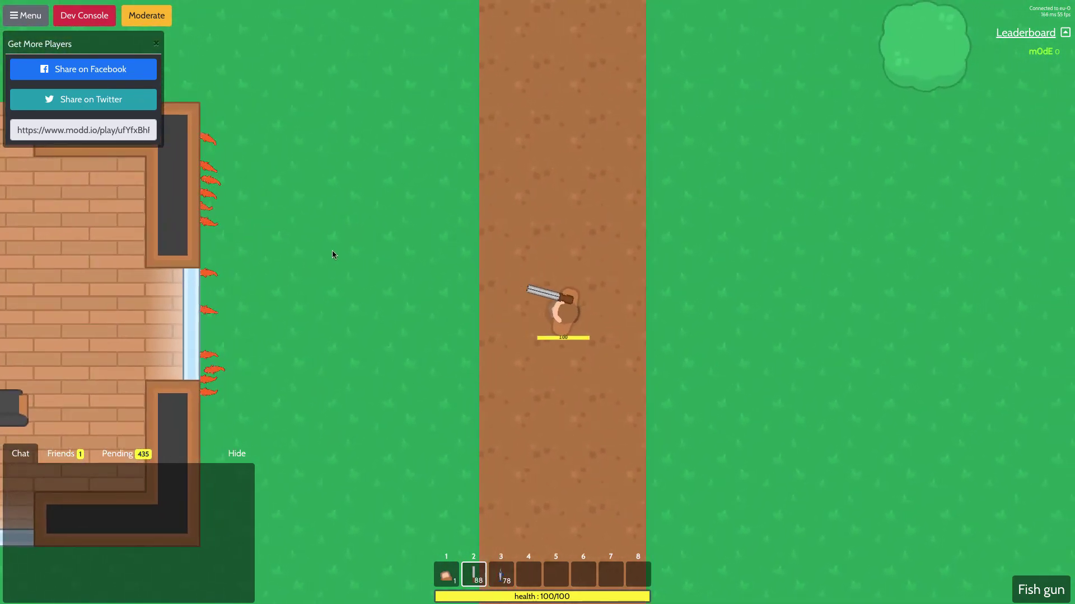
{"action": "key", "text": "a"}
{"action": "key", "text": "d"}
{"action": "key", "text": "w"}
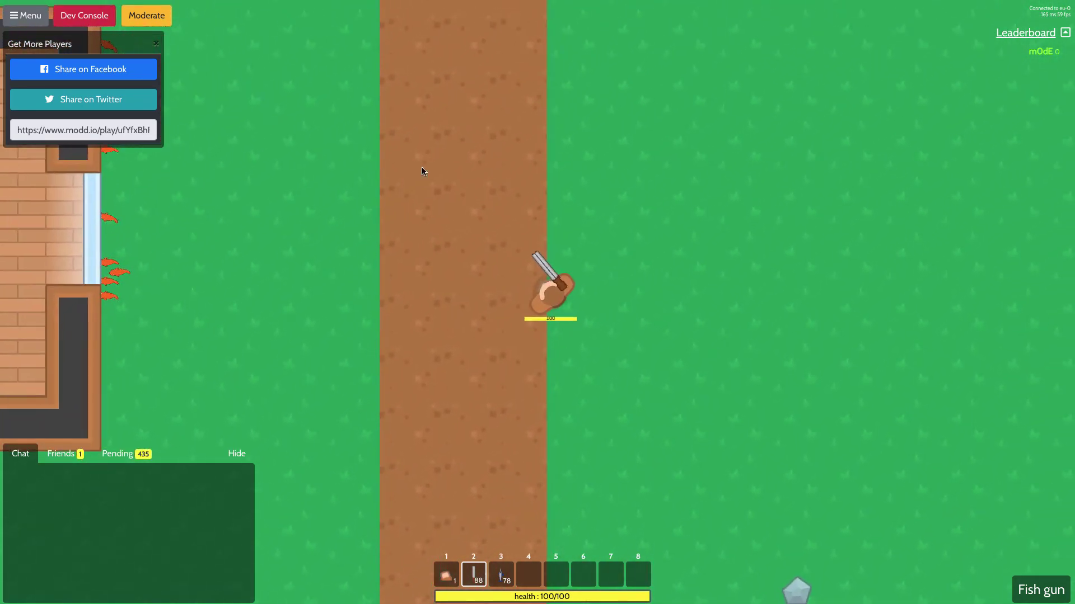
{"action": "key", "text": "a"}
{"action": "key", "text": "w"}
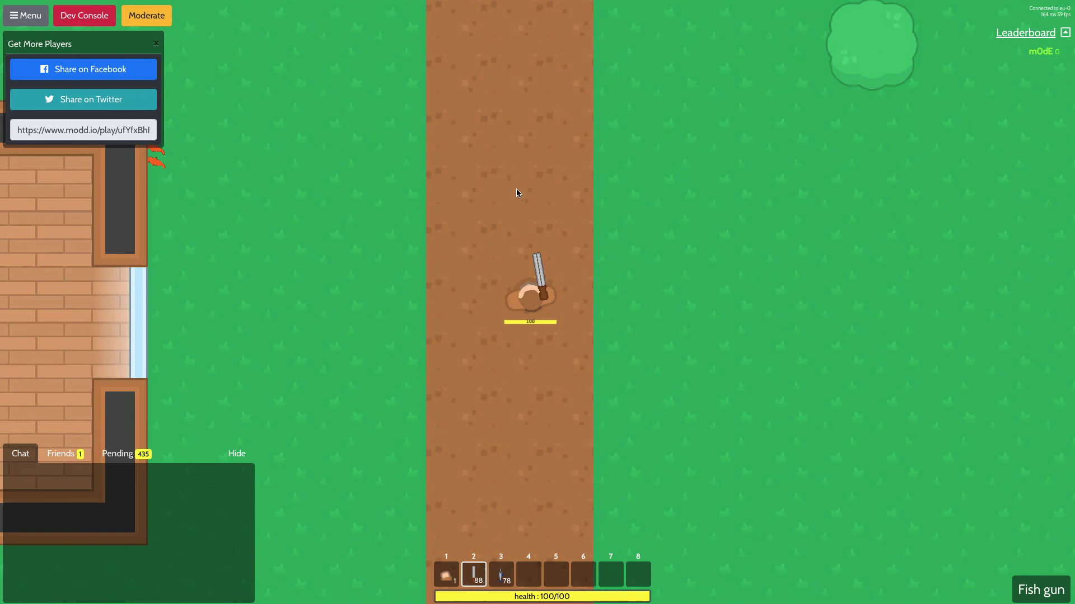